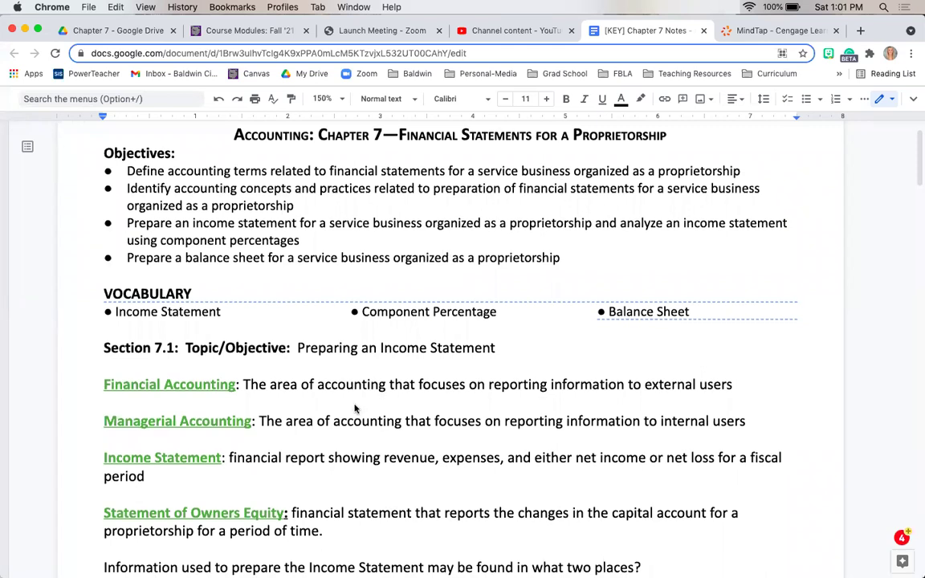
Highlight the Financial/Managerial Accounting, Income Statement and Statement of Owner's Equity definitions
scroll(354, 409, "down", 3)
scroll(354, 409, "down", 5)
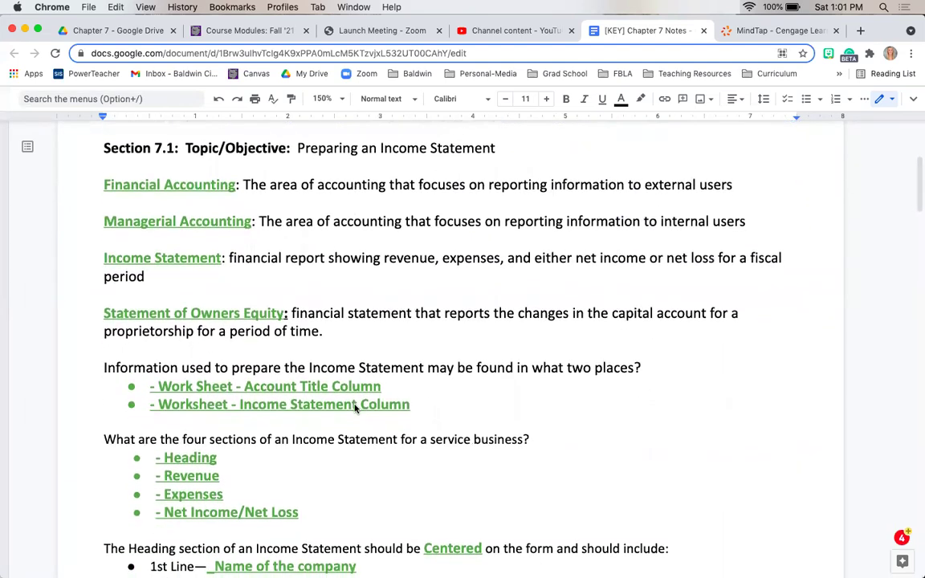
scroll(354, 409, "down", 1)
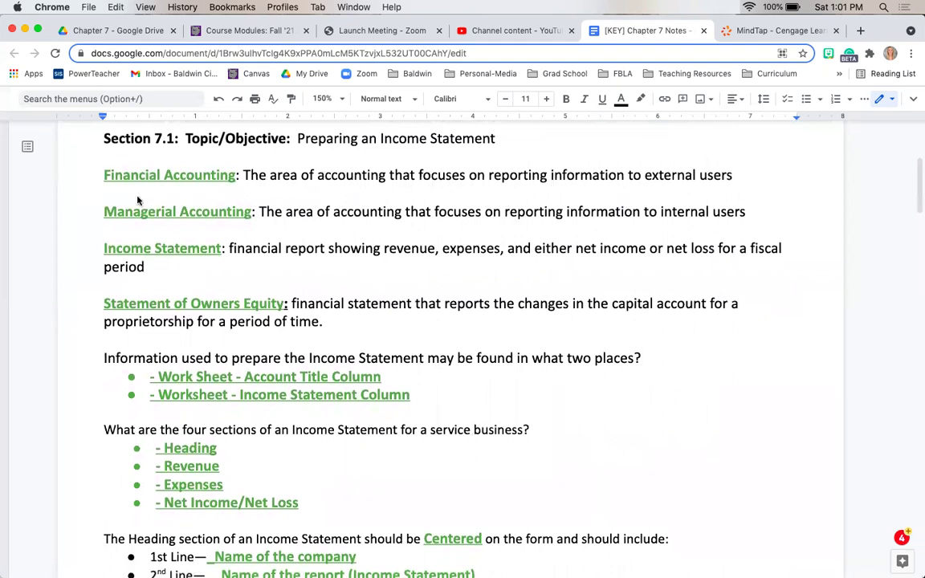
left_click(104, 173)
left_click_drag(136, 176, 280, 221)
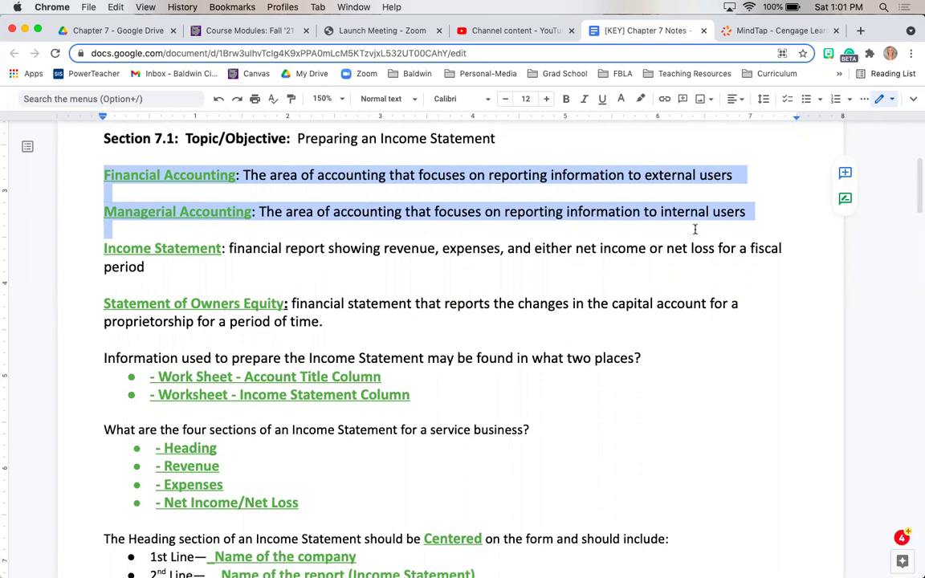
triple_click(586, 249)
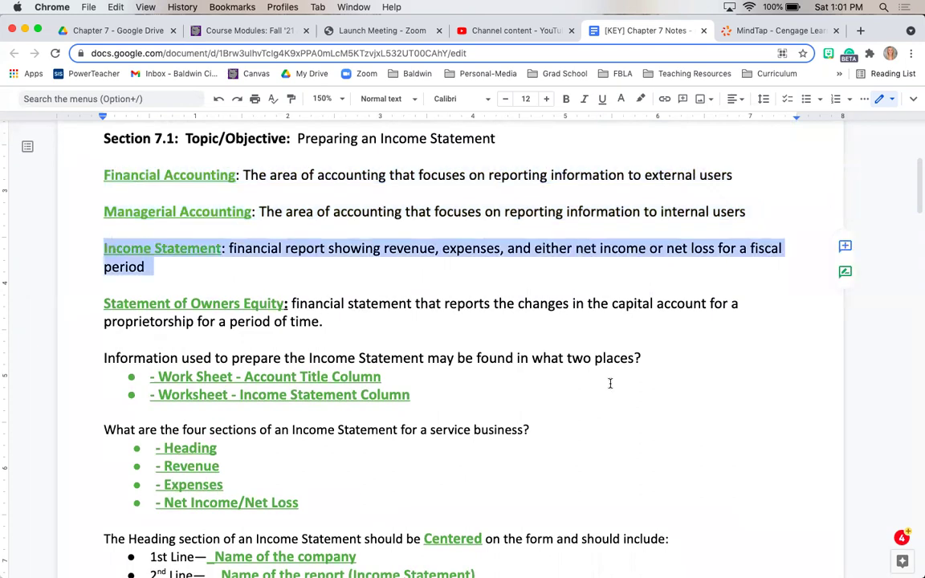
scroll(610, 384, "down", 1)
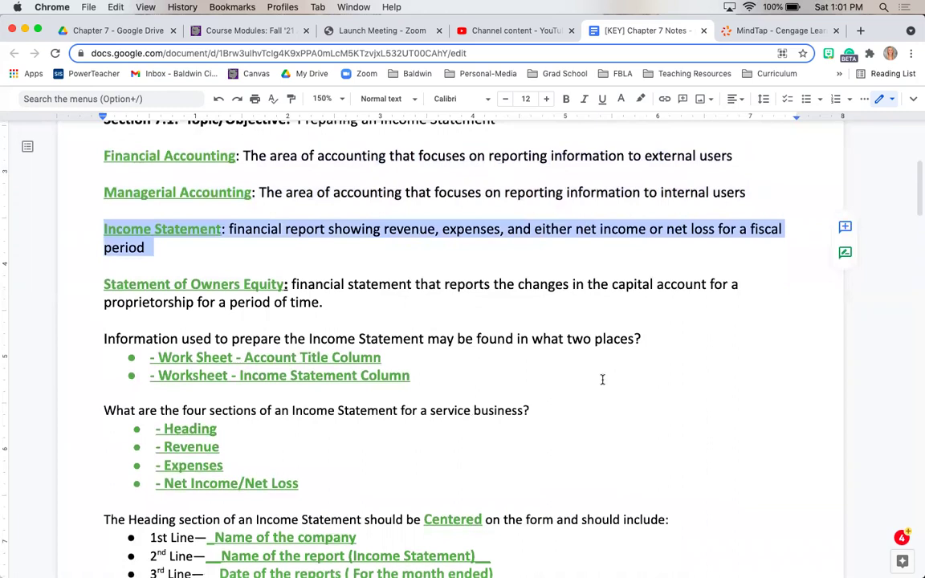
triple_click(399, 285)
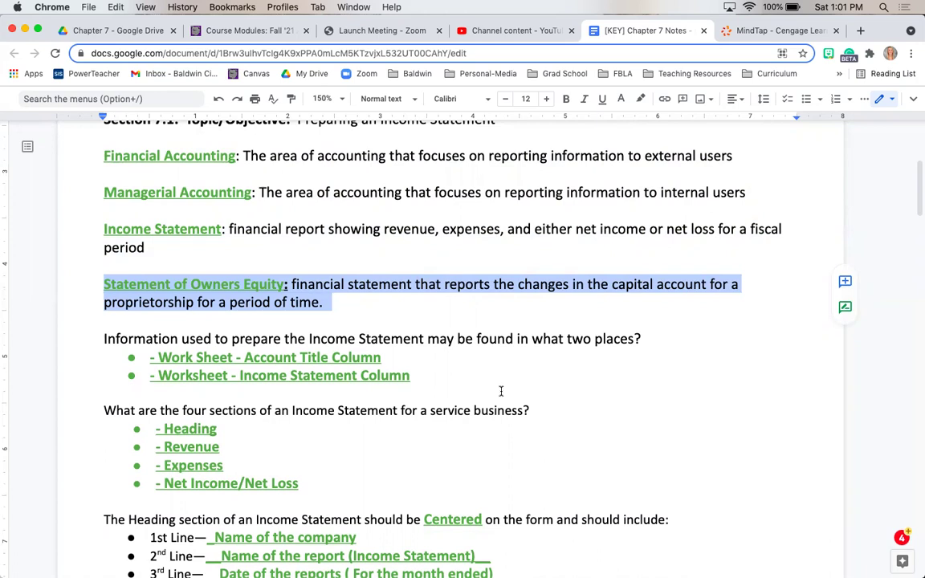
Highlight the two income statement sources: Account Title column and Income Statement column
scroll(501, 391, "down", 3)
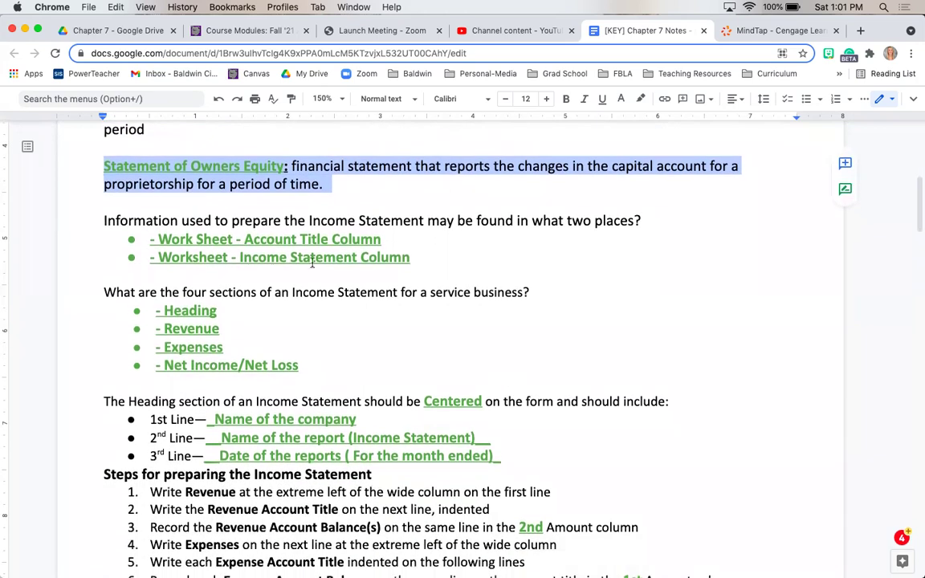
left_click(314, 221)
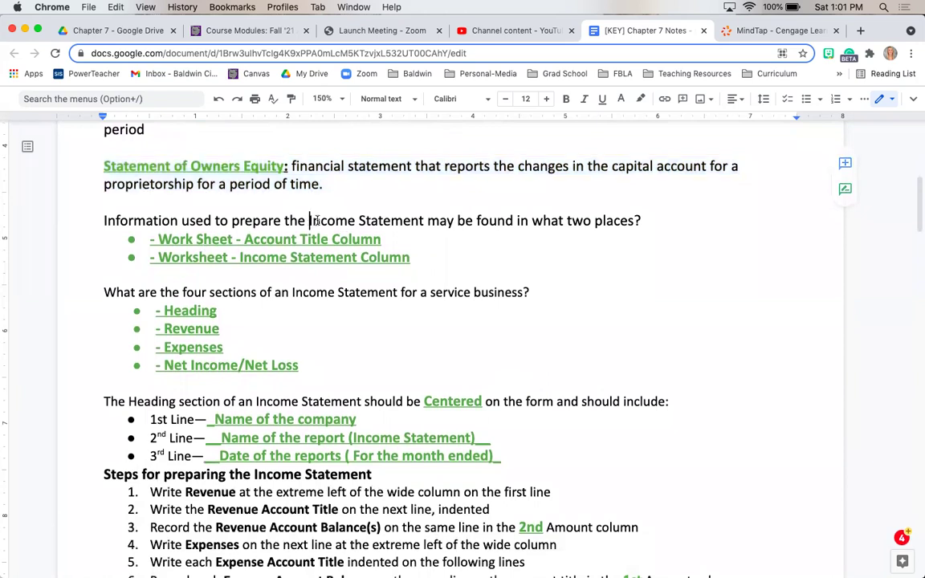
left_click_drag(310, 221, 422, 221)
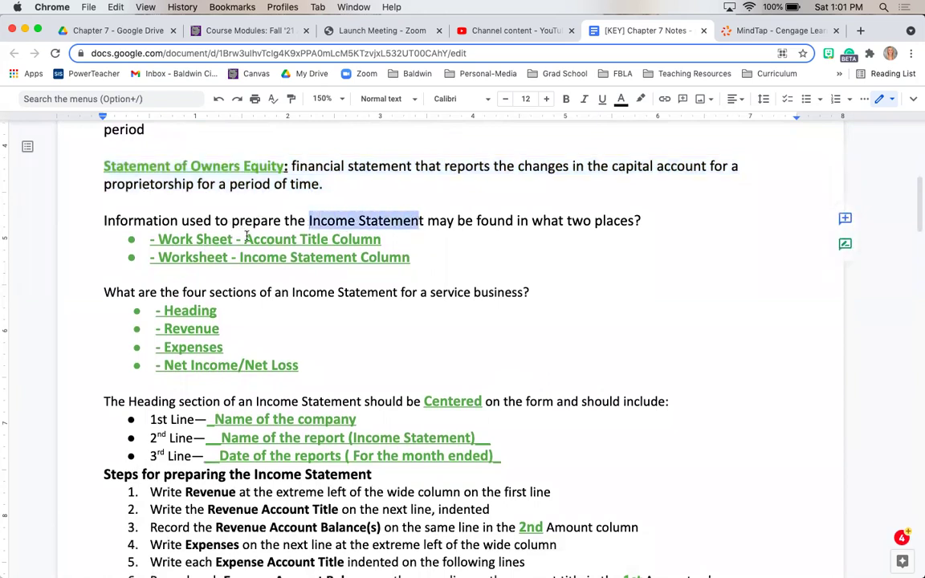
left_click_drag(245, 239, 382, 239)
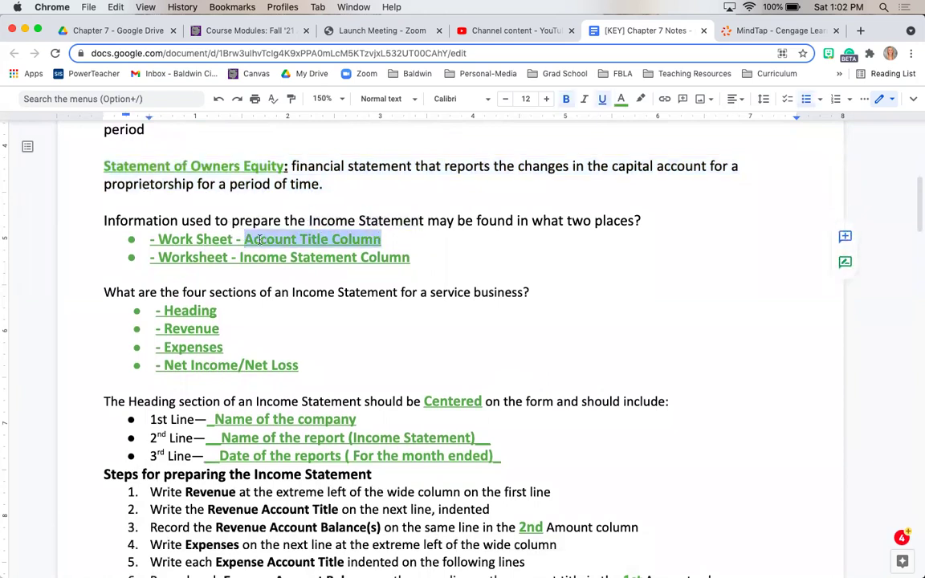
left_click_drag(234, 262, 453, 263)
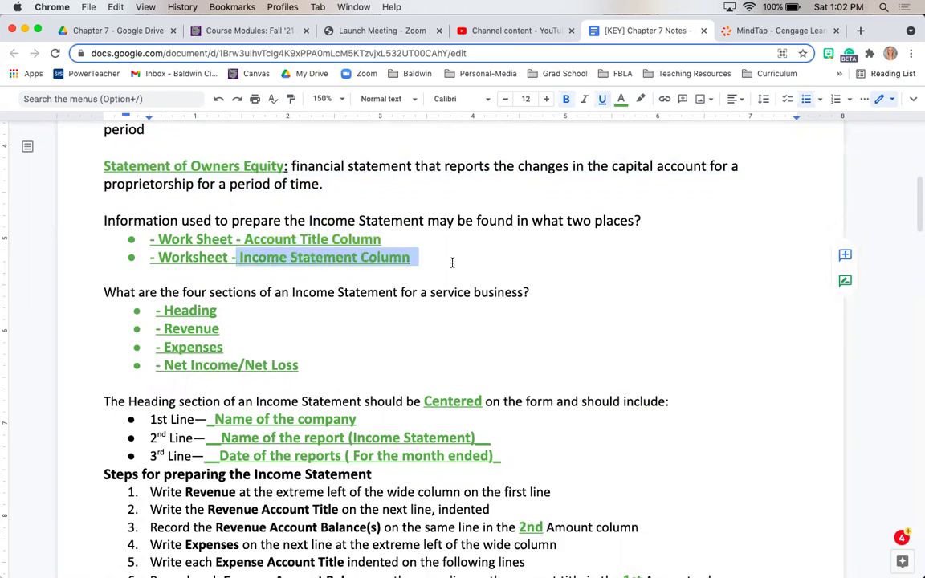
left_click(378, 318)
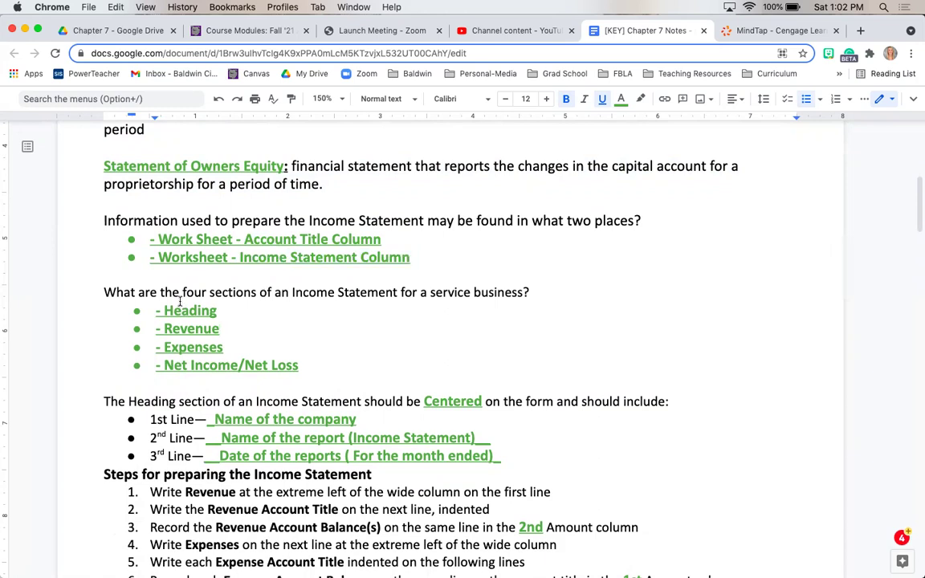
Highlight the four income statement sections and the 'For the month ended' date line
left_click_drag(160, 311, 302, 364)
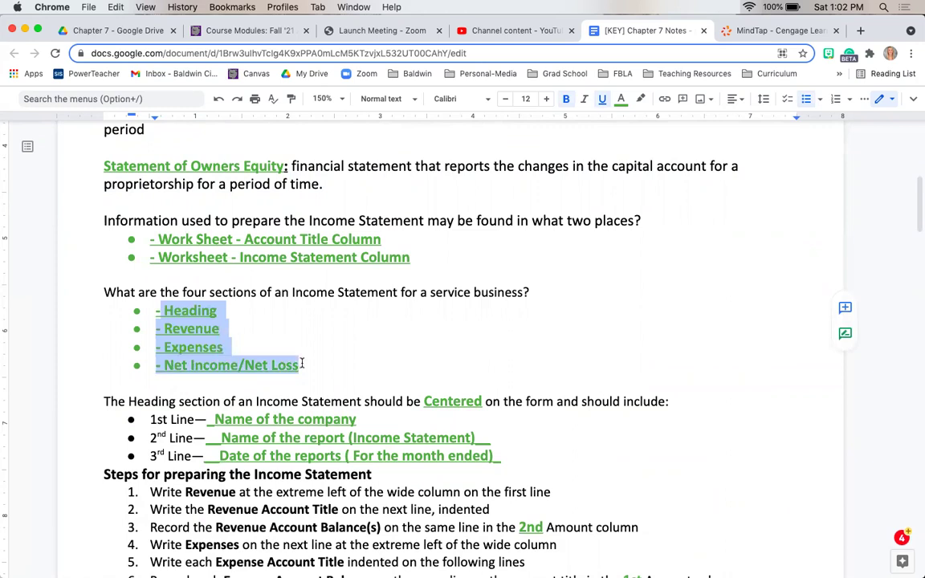
left_click(427, 362)
scroll(427, 362, "down", 3)
scroll(426, 362, "down", 2)
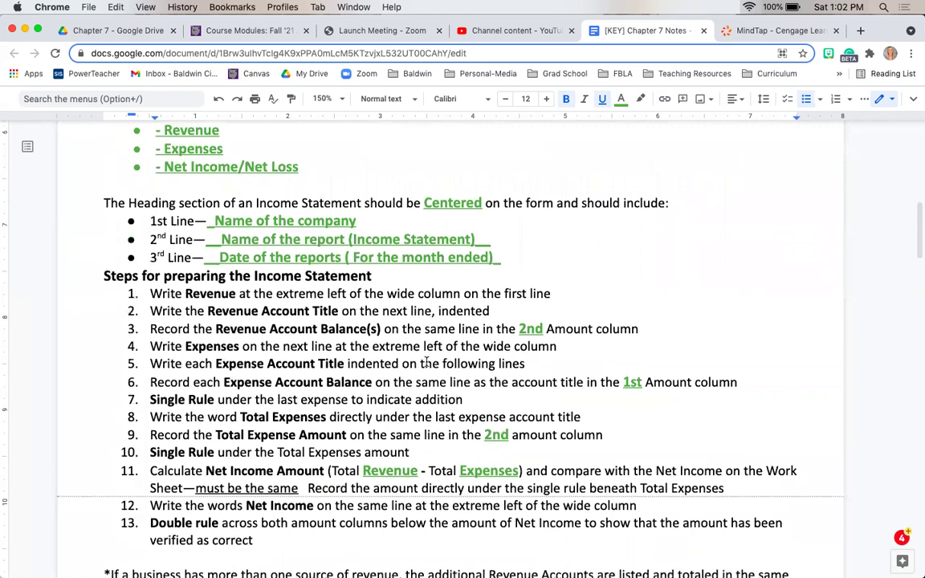
scroll(424, 358, "up", 1)
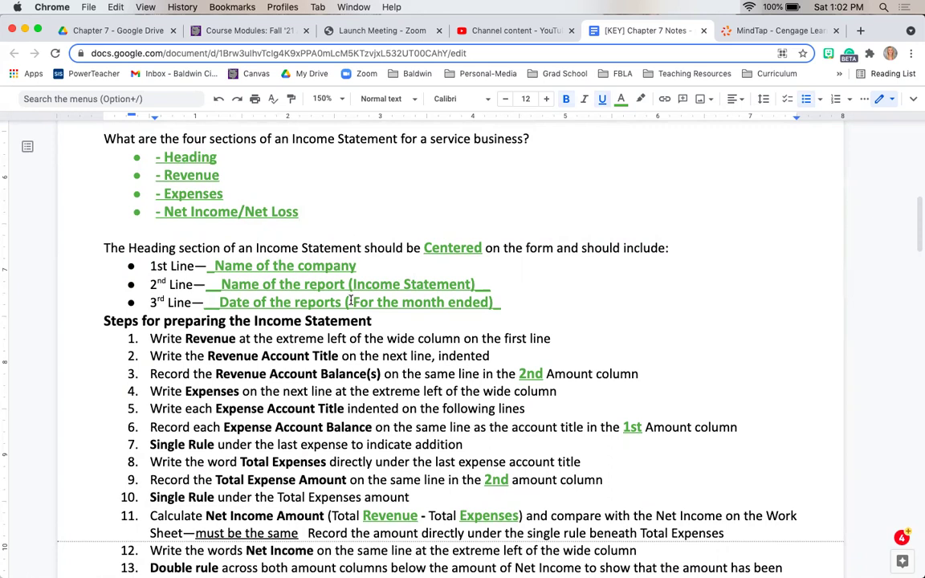
left_click_drag(354, 302, 488, 304)
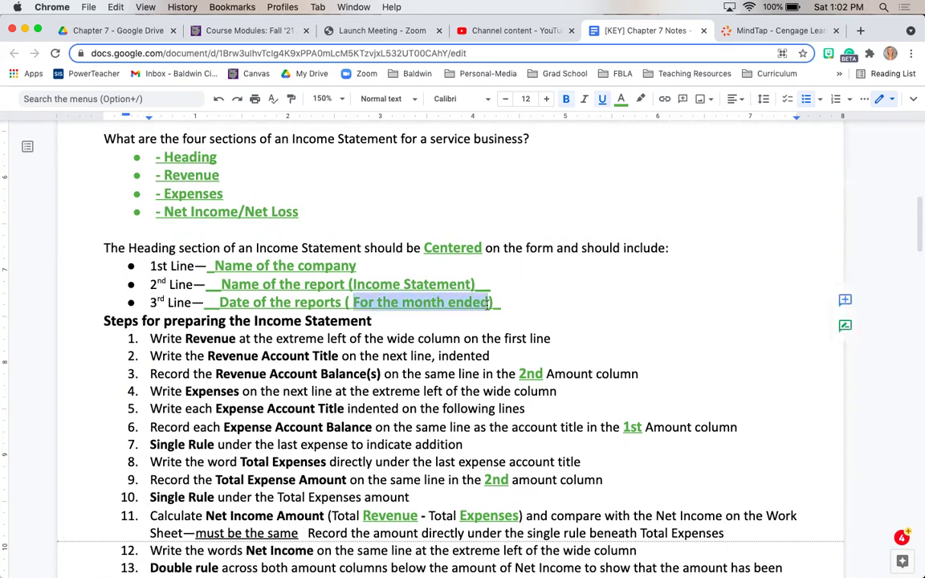
Highlight the note about reporting multiple revenue sources
scroll(495, 365, "down", 2)
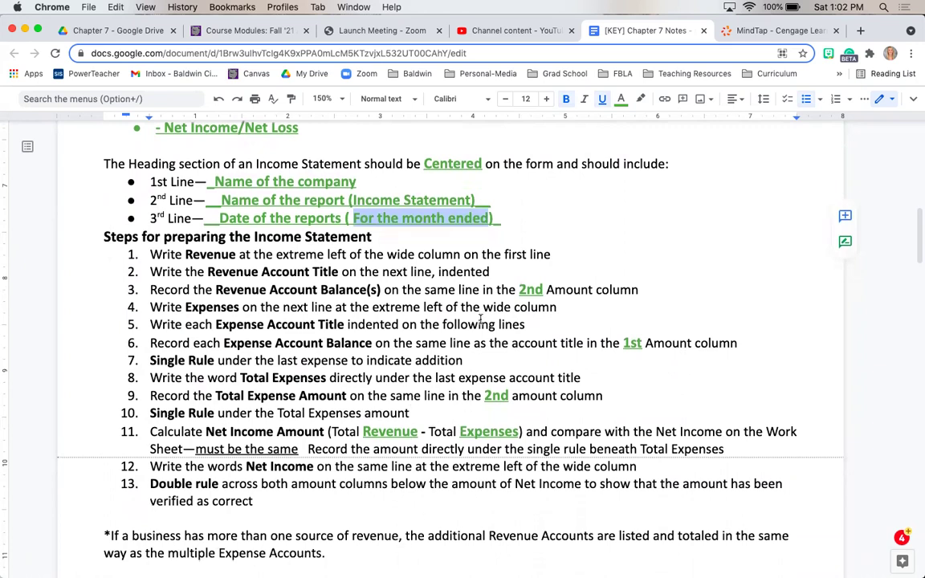
scroll(523, 466, "down", 3)
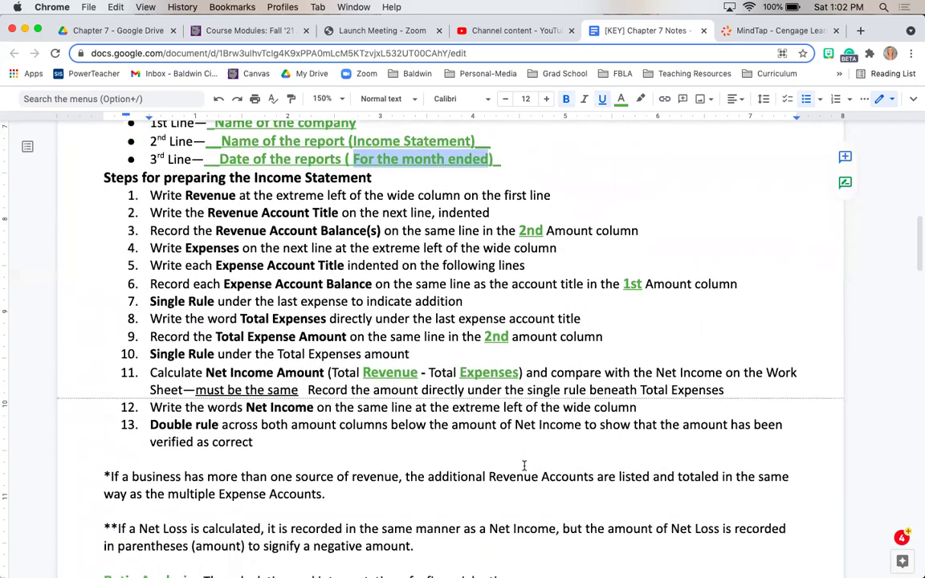
scroll(523, 466, "down", 2)
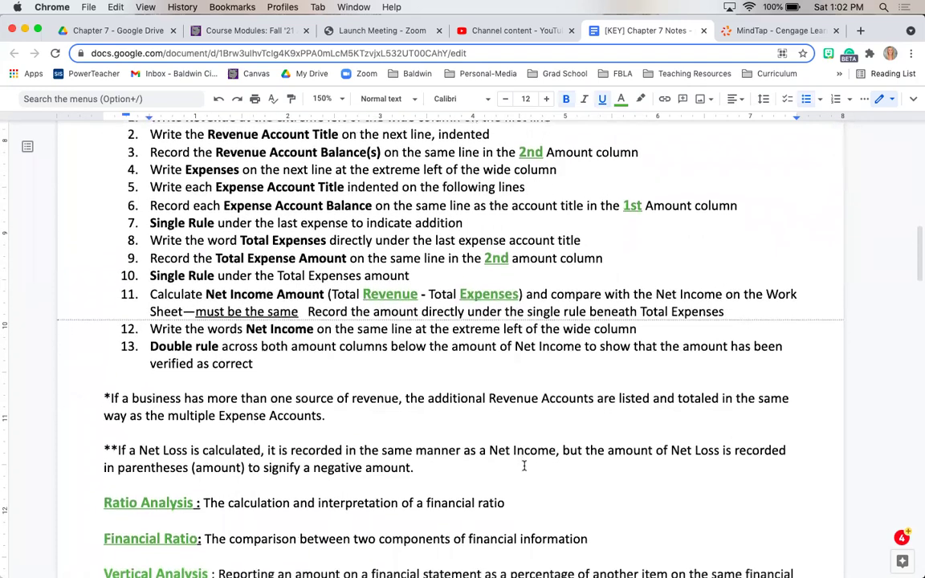
scroll(523, 466, "down", 3)
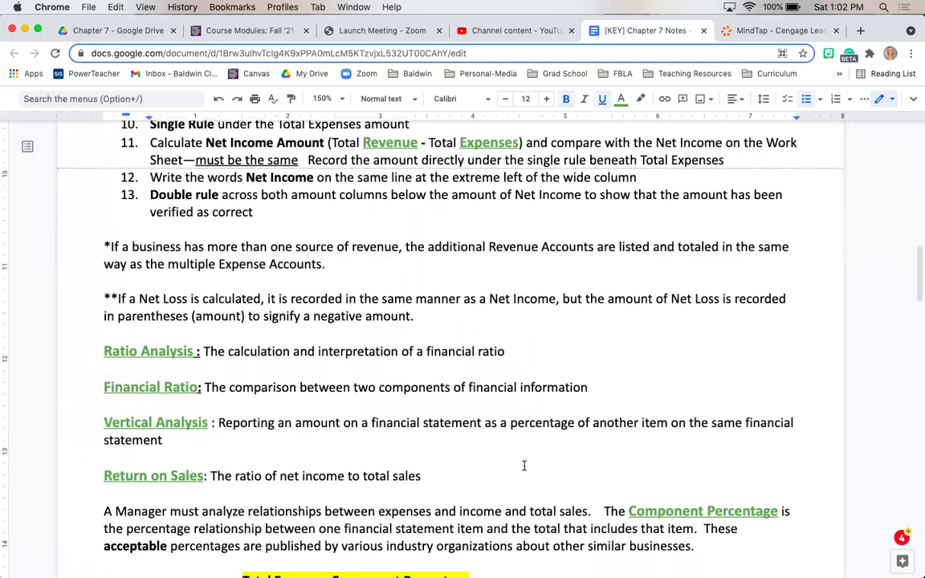
scroll(524, 465, "down", 2)
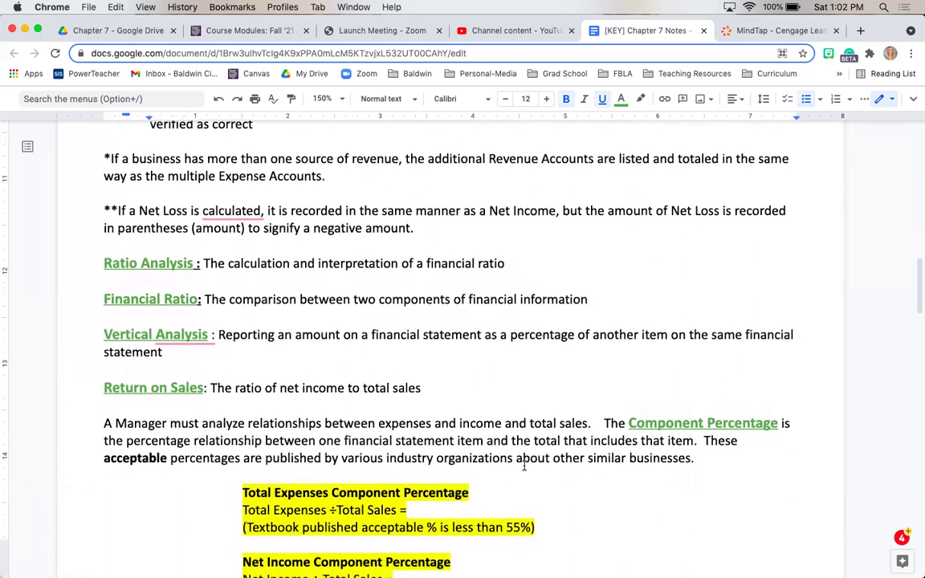
left_click_drag(131, 159, 326, 160)
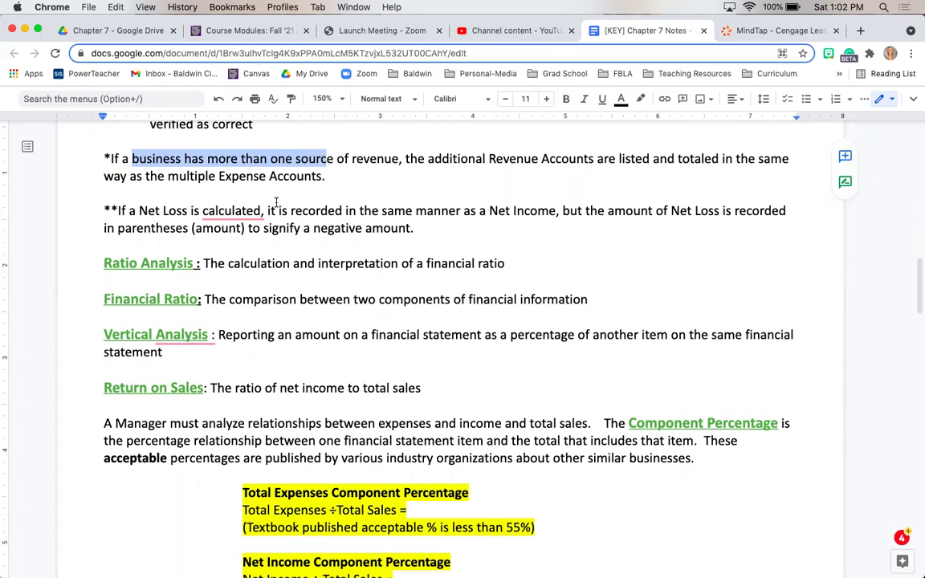
left_click(161, 209)
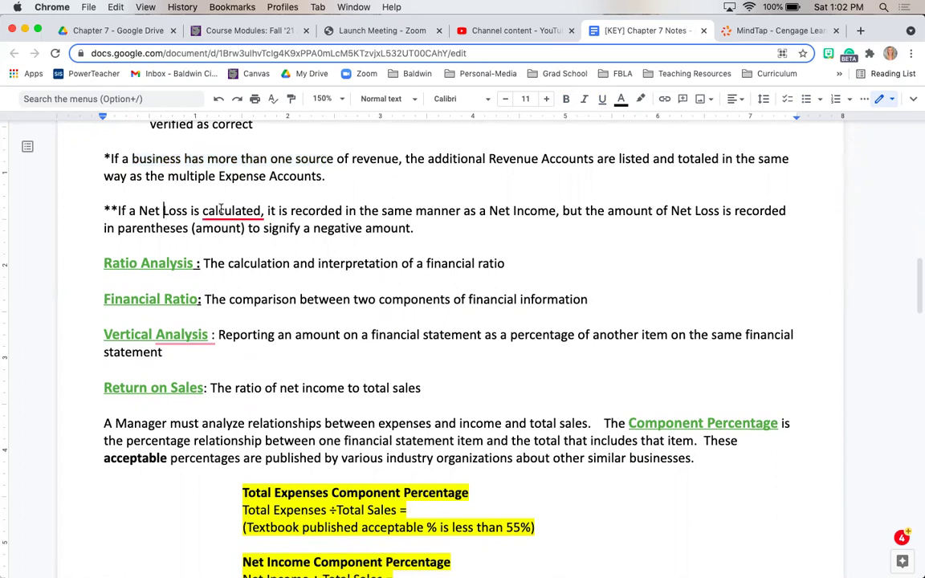
Remove the extra comma after 'calculated' and highlight the net loss (amount) format
mouse_move(221, 209)
left_click(305, 249)
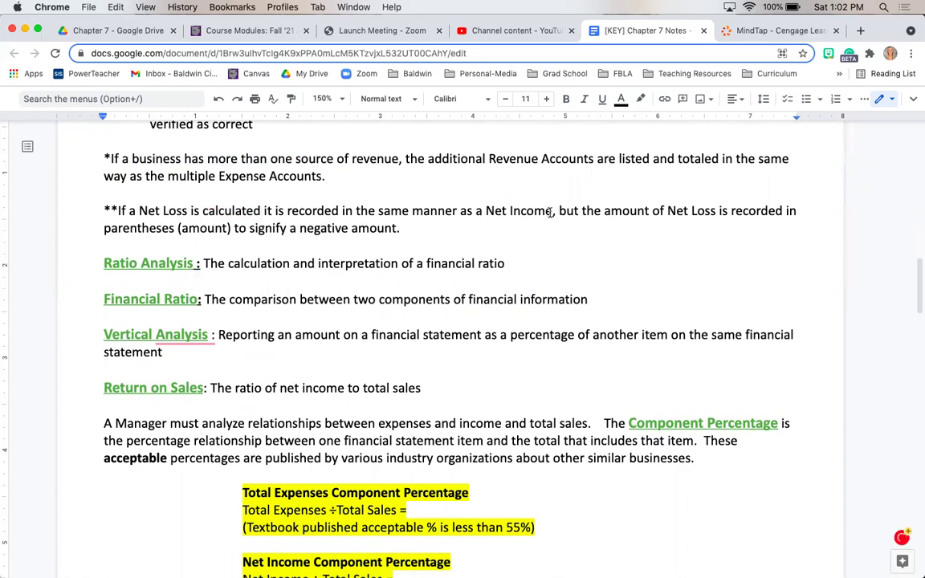
left_click_drag(486, 210, 558, 211)
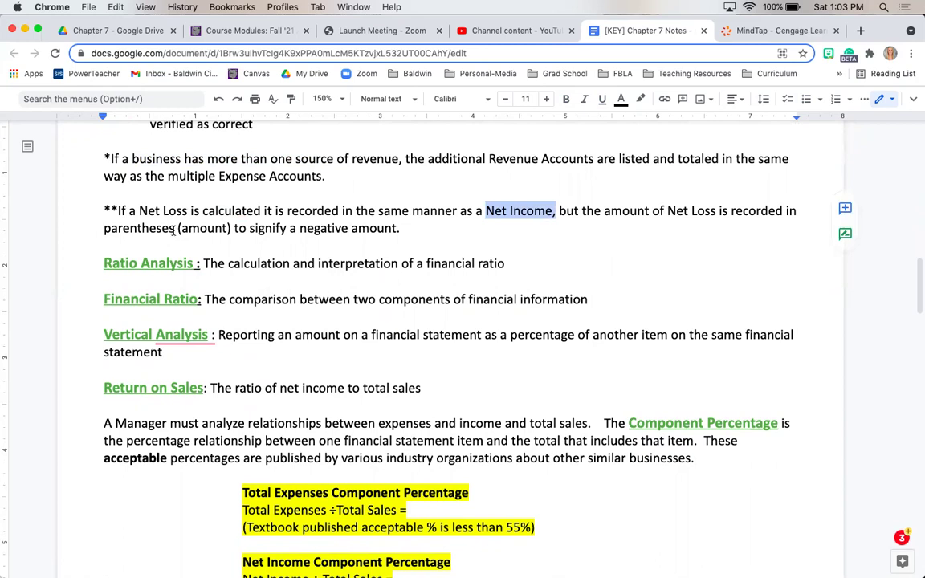
left_click_drag(175, 229, 233, 231)
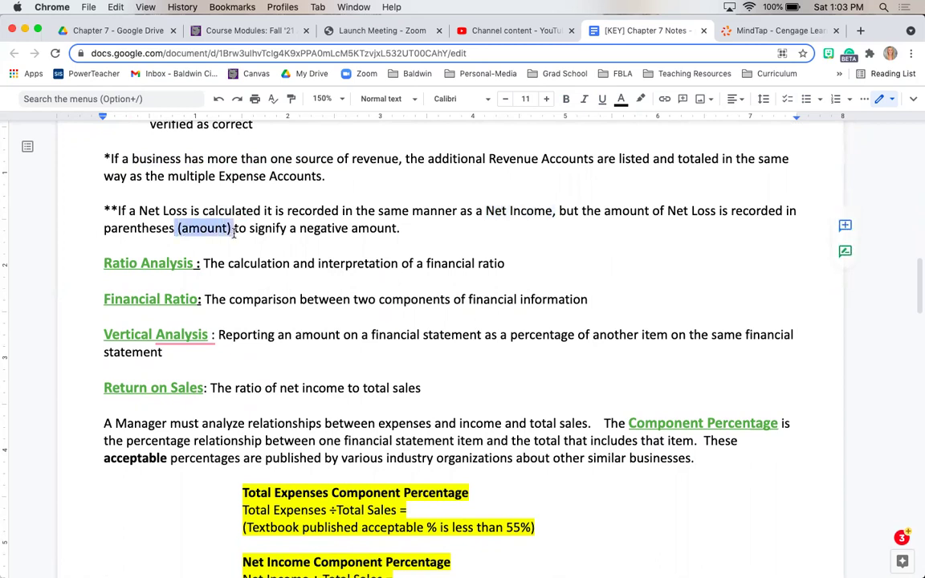
Highlight the Ratio Analysis, Vertical Analysis and Component Percentage definitions
left_click(103, 259)
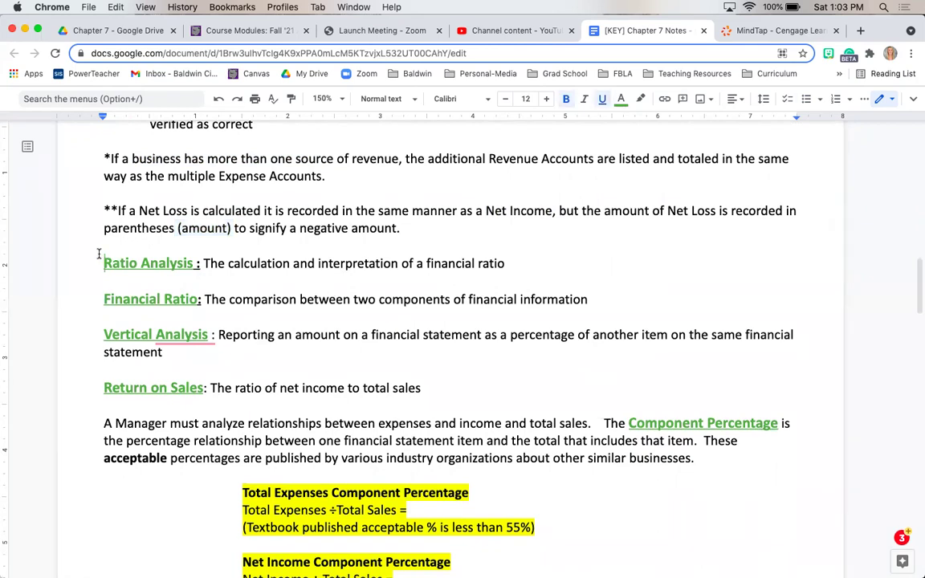
left_click_drag(102, 257, 251, 333)
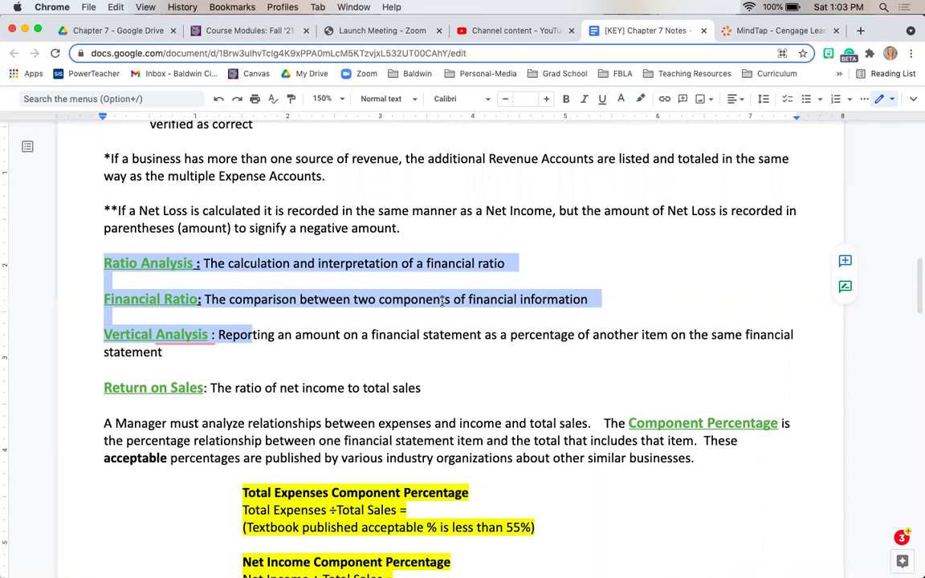
left_click(513, 265, "shift")
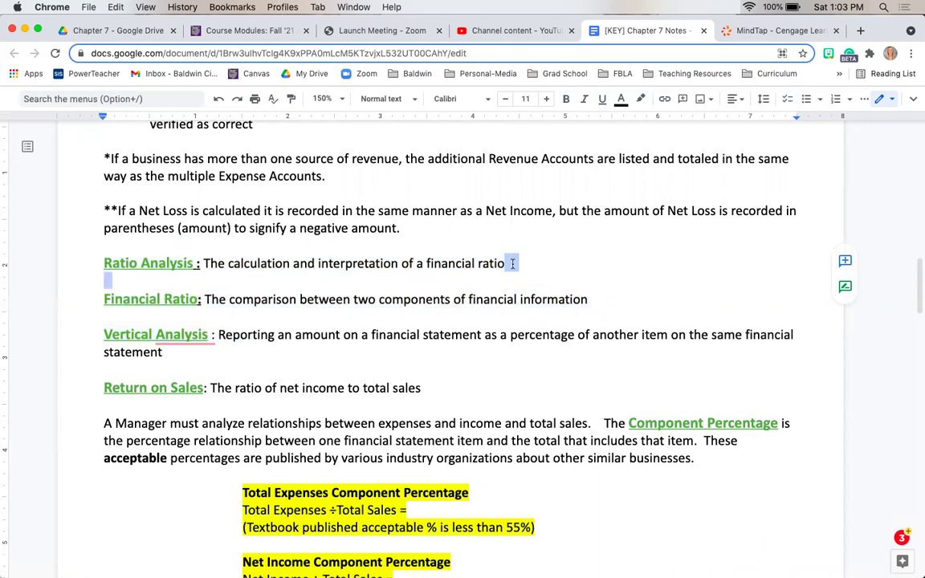
double_click(409, 335)
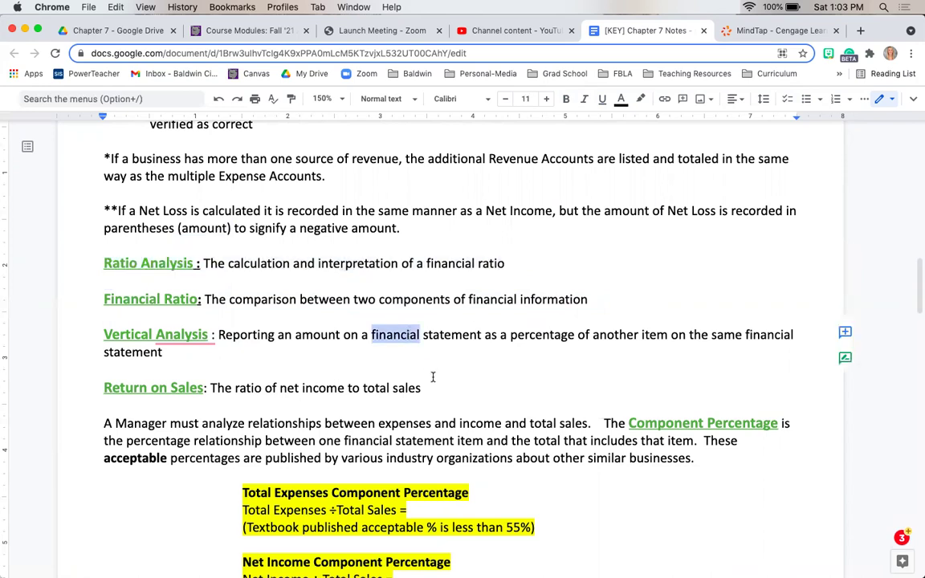
double_click(528, 336)
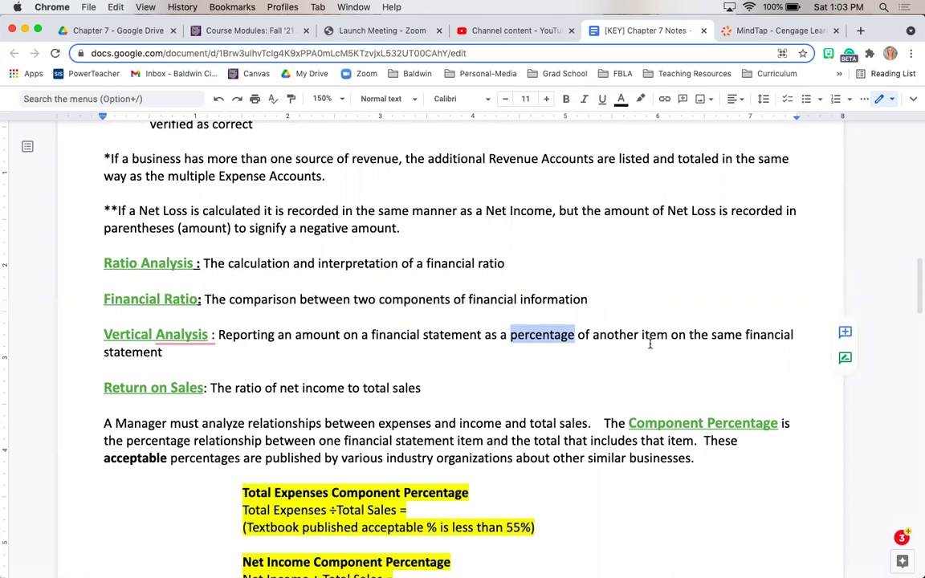
left_click_drag(627, 424, 791, 415)
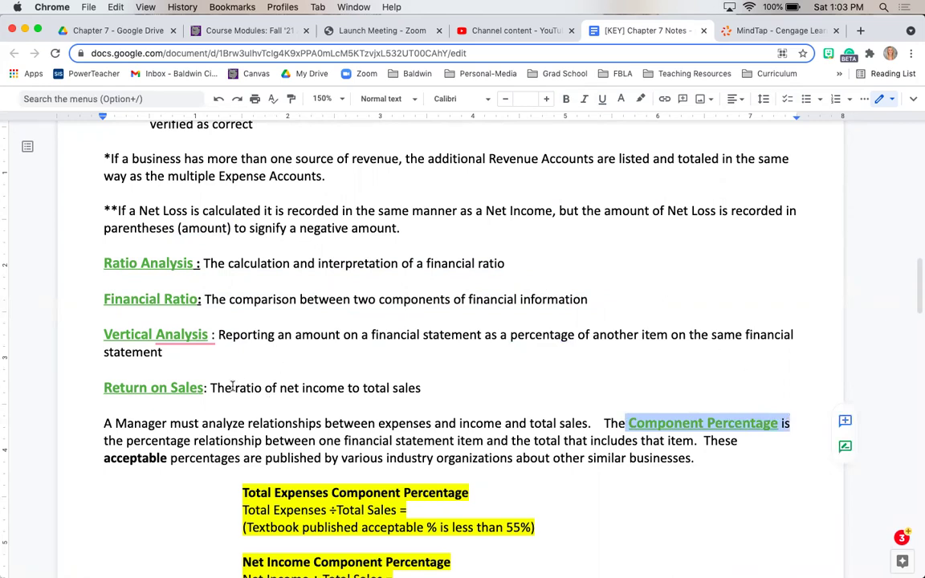
left_click_drag(232, 388, 426, 385)
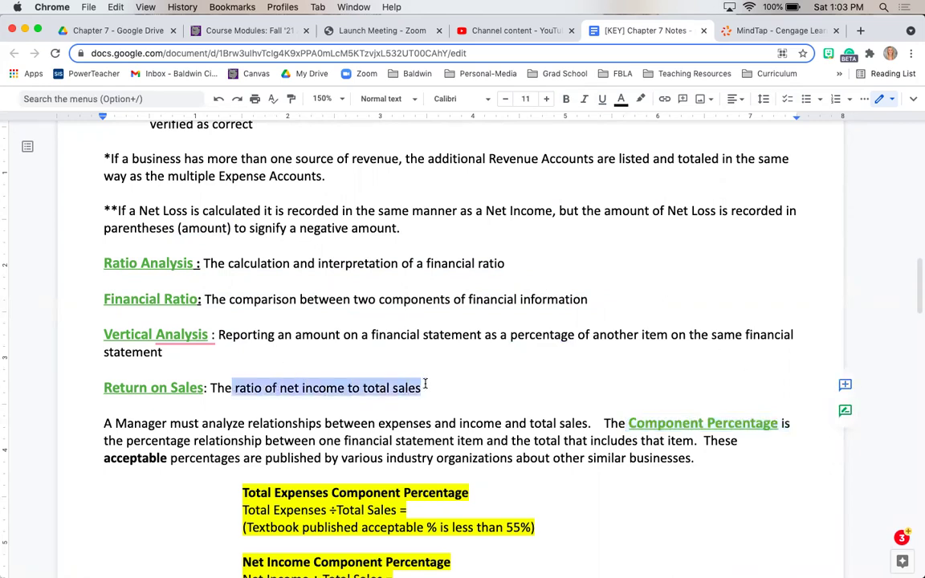
left_click(528, 423)
Highlight the Total Expenses ÷ Total Sales and Net Income ÷ Total Sales formulas
scroll(523, 427, "down", 2)
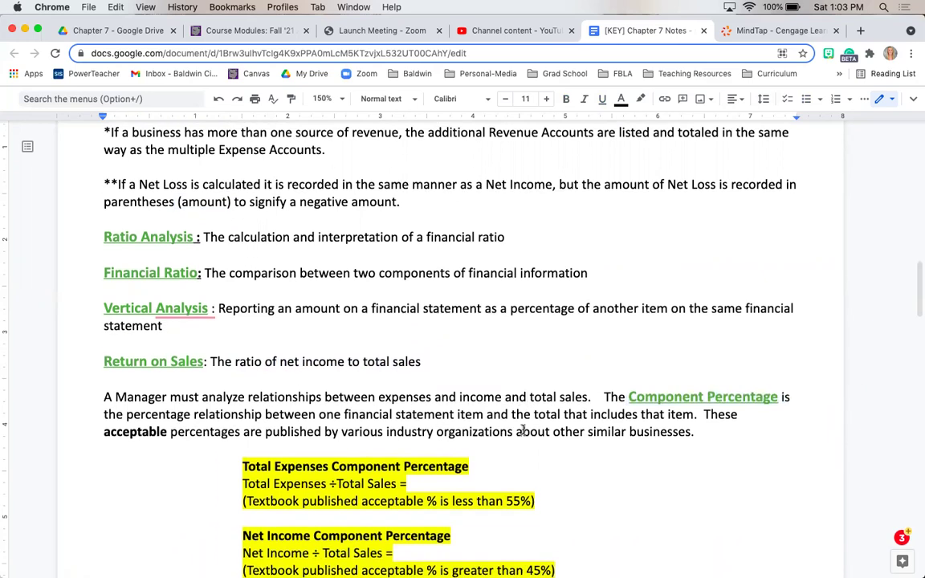
scroll(523, 430, "up", 1)
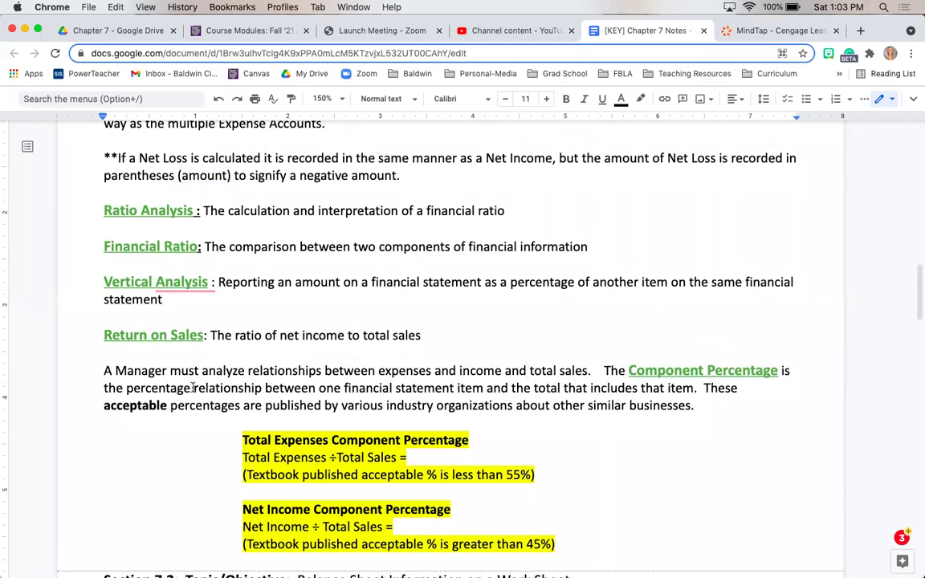
left_click_drag(193, 389, 480, 391)
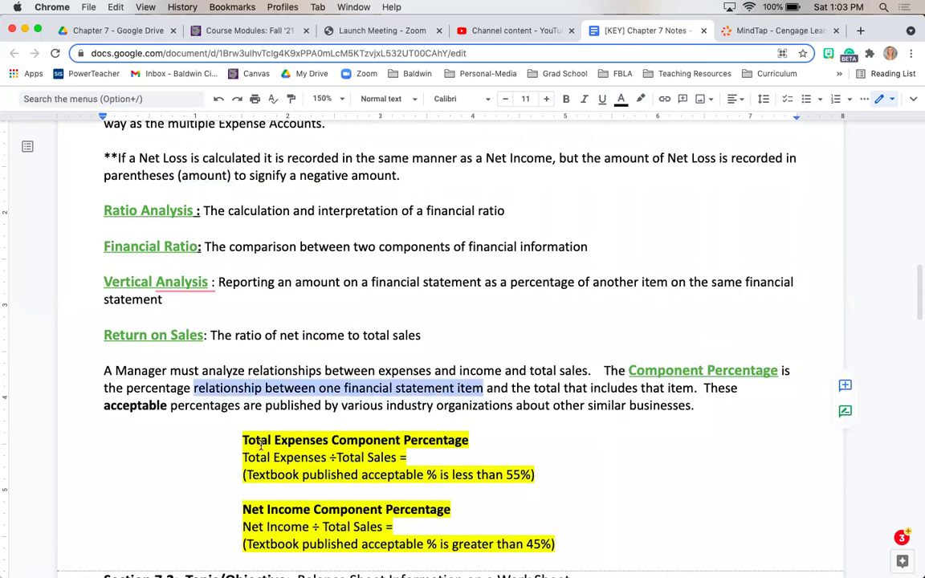
left_click_drag(274, 442, 383, 442)
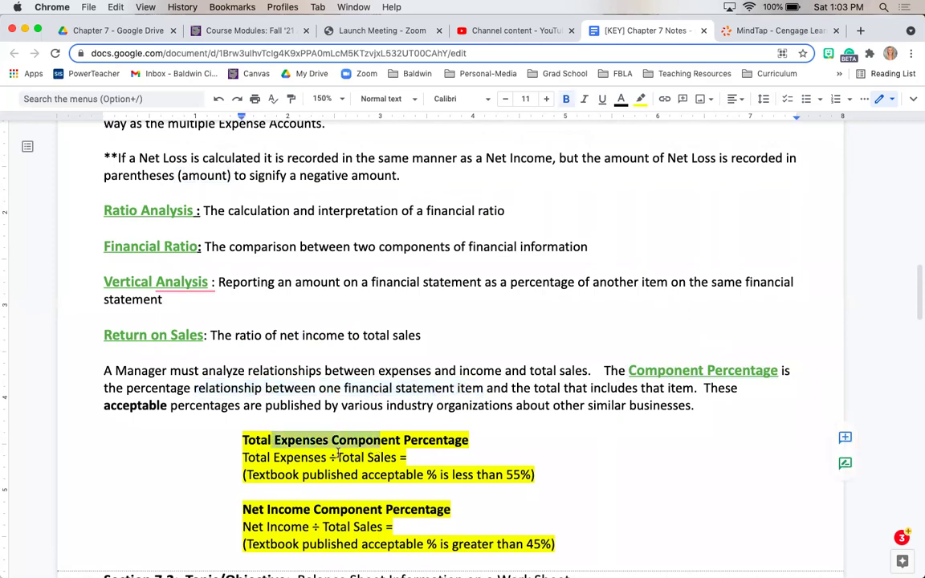
triple_click(336, 455)
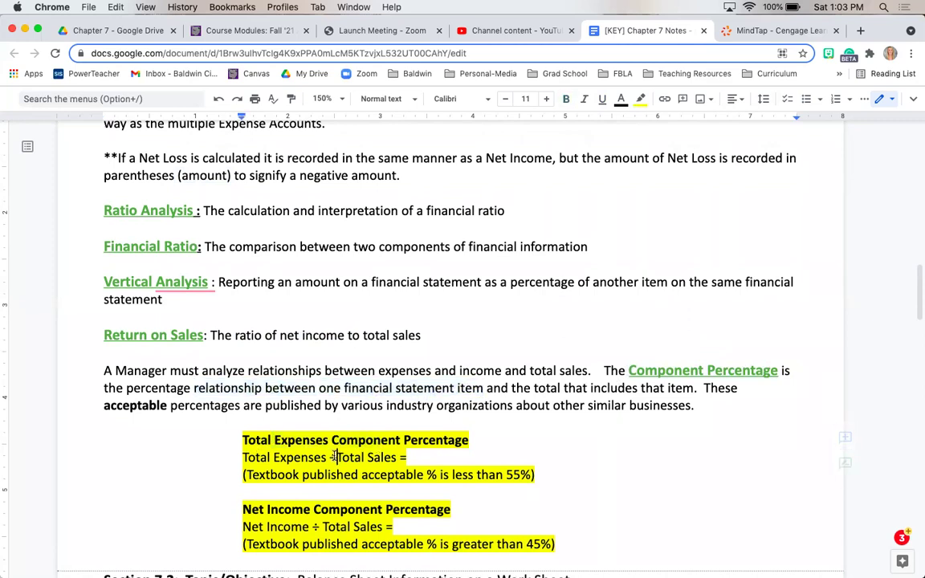
triple_click(316, 527)
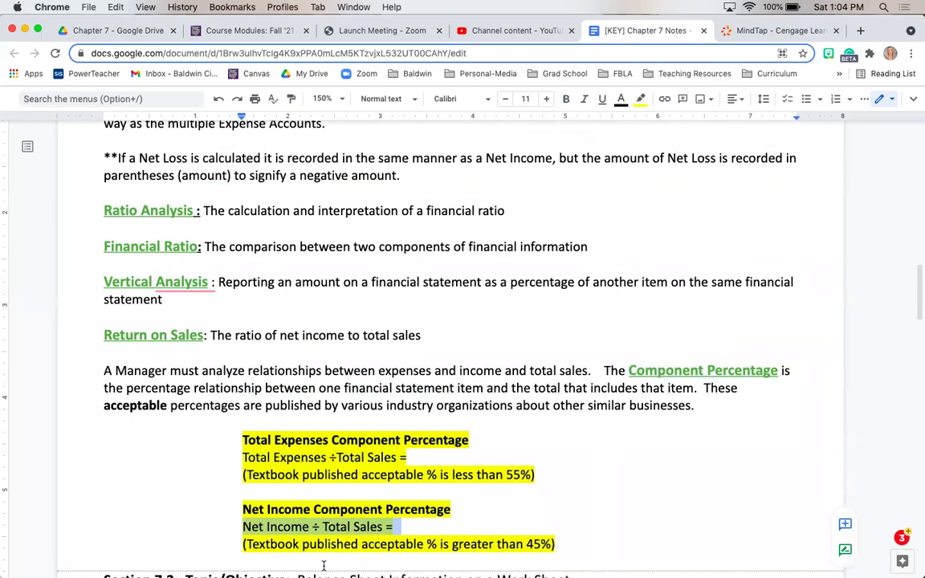
left_click(208, 504)
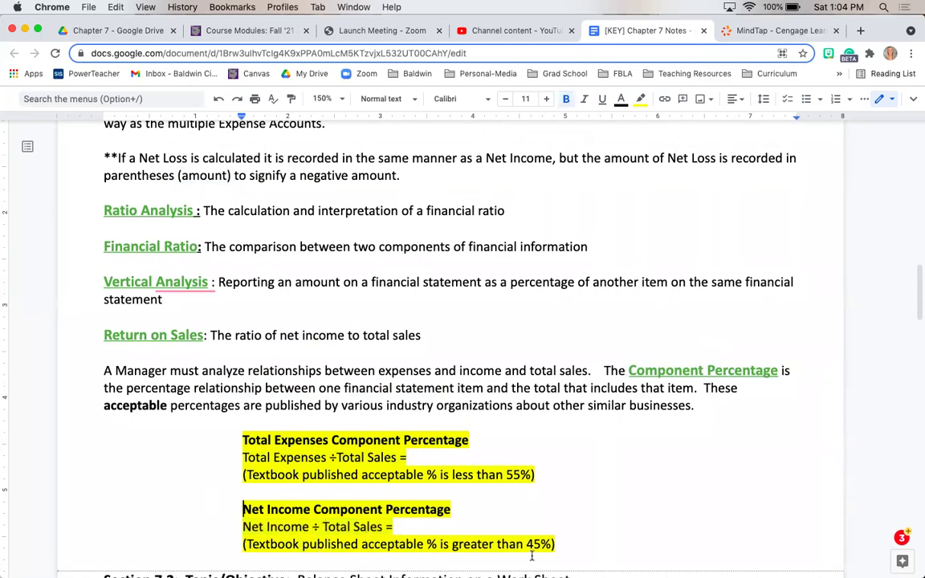
Switch to the MindTap assignment and highlight the Hair Care Salon instructions
left_click(766, 33)
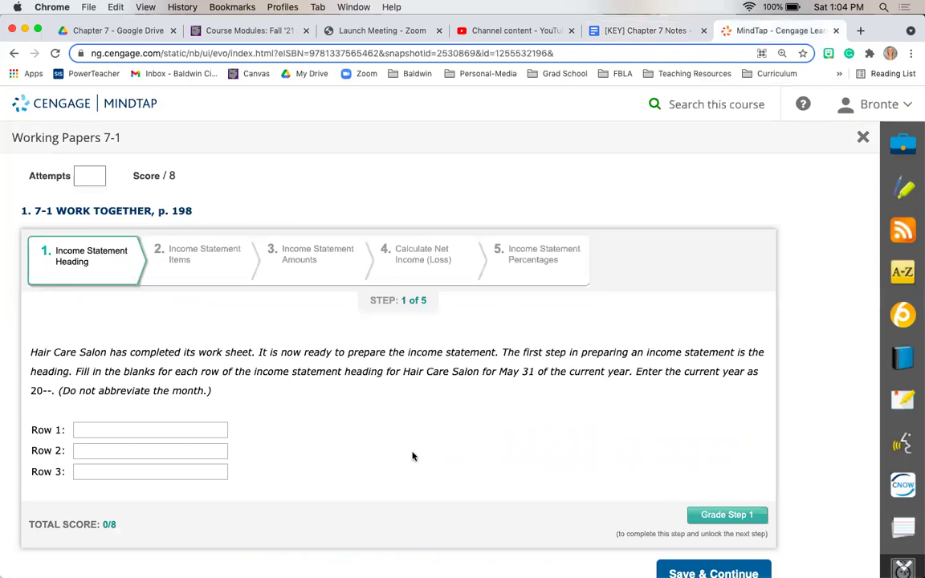
double_click(62, 352)
triple_click(62, 352)
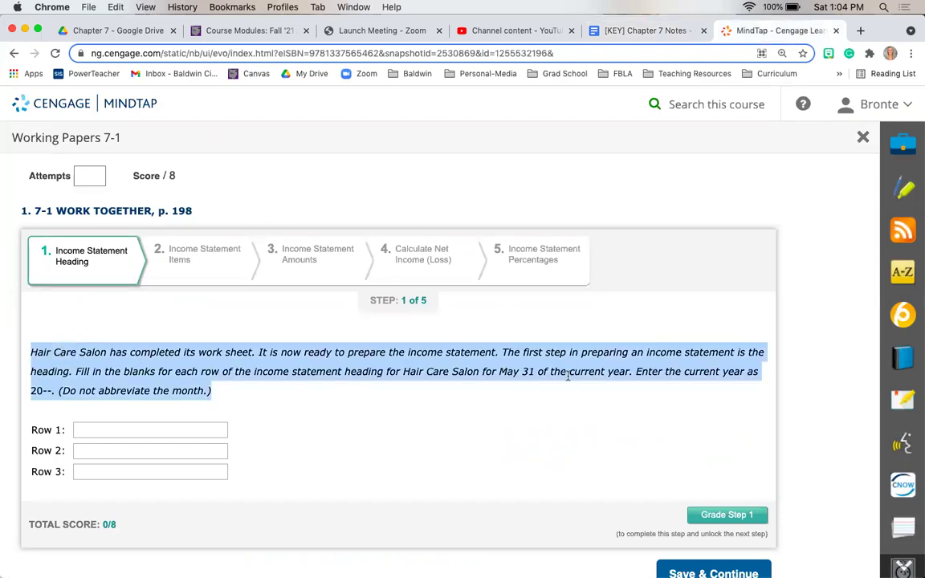
Enter heading Hair Care Salon, Income Statement, For Month Ended May 31, 20-- and grade Step 1
left_click(169, 429)
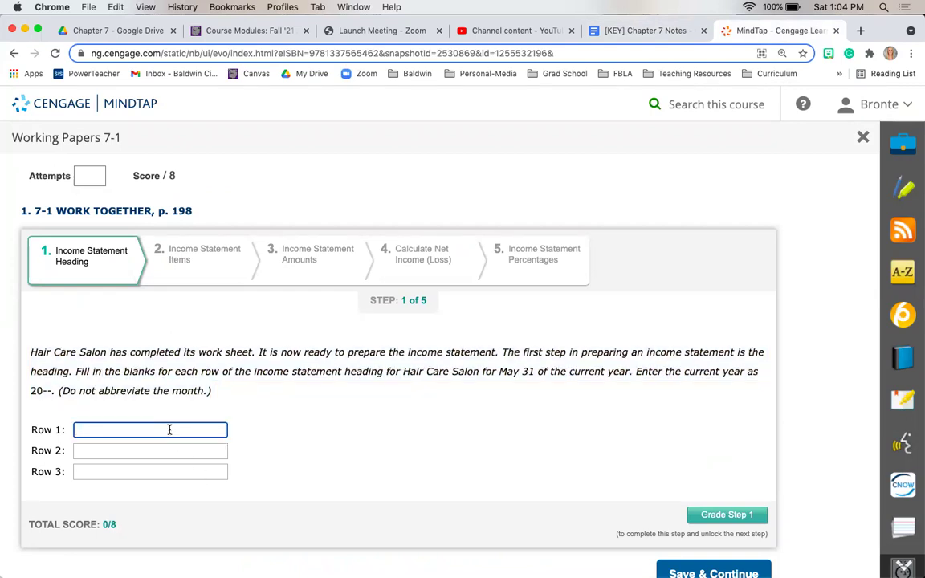
type("Hair Care Salon")
left_click(158, 450)
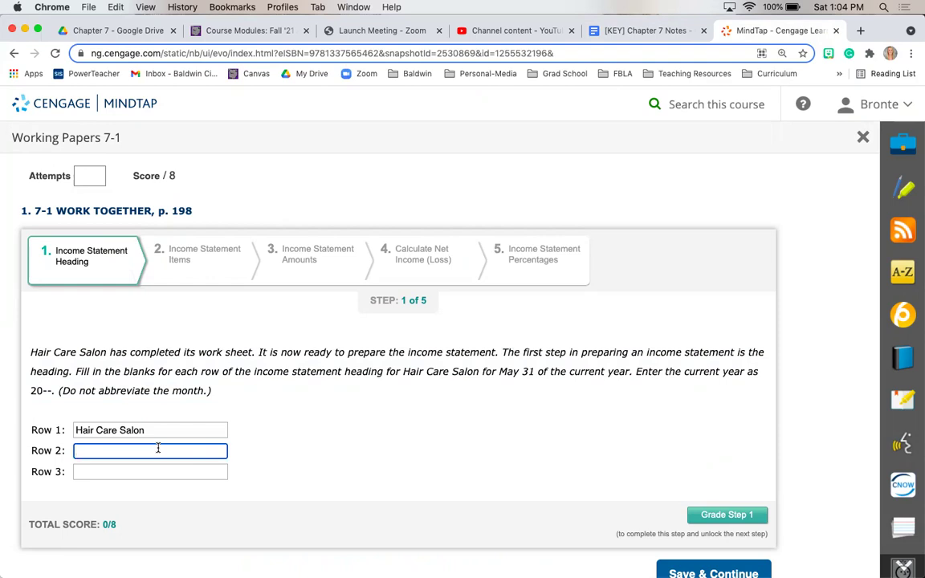
type("Inso")
type("me Statement")
left_click(137, 472)
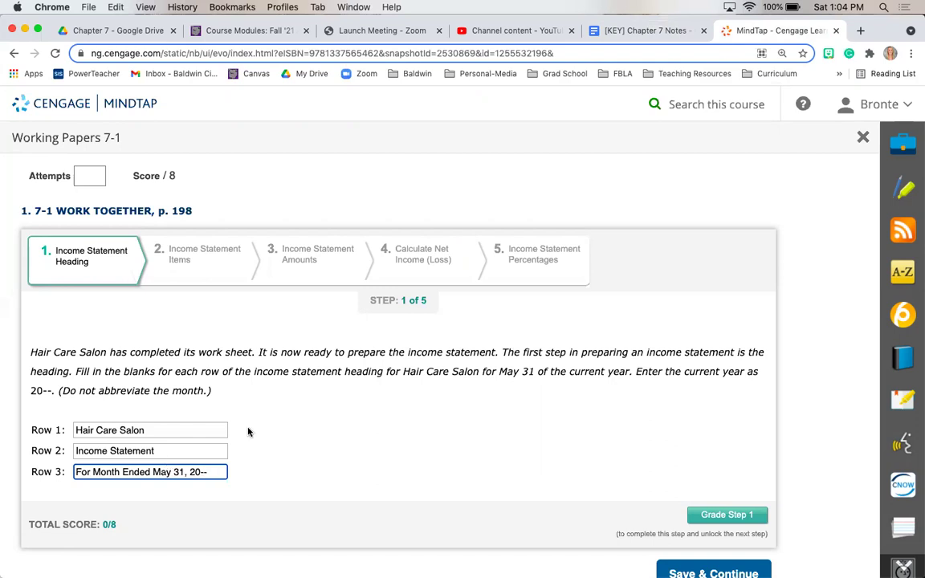
left_click(328, 443)
left_click(744, 515)
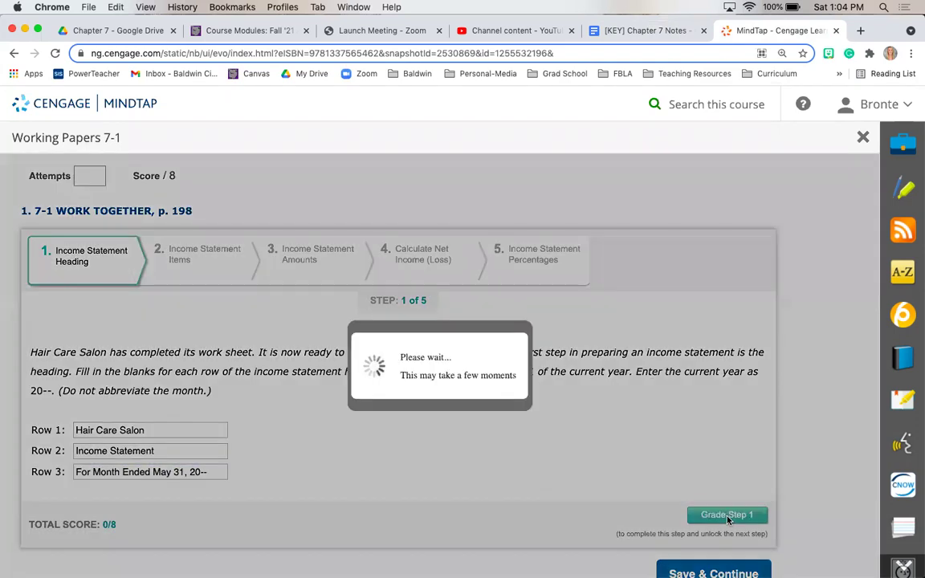
Mark Supplies, Prepaid Insurance, Accounts Payable and the owner's drawing account as Neither
scroll(728, 521, "down", 2)
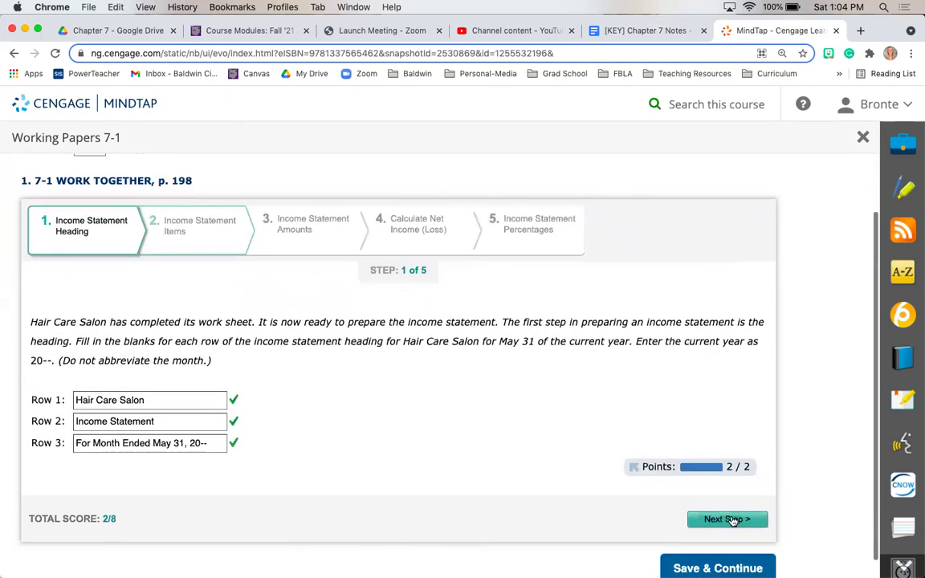
left_click(734, 521)
scroll(454, 459, "down", 4)
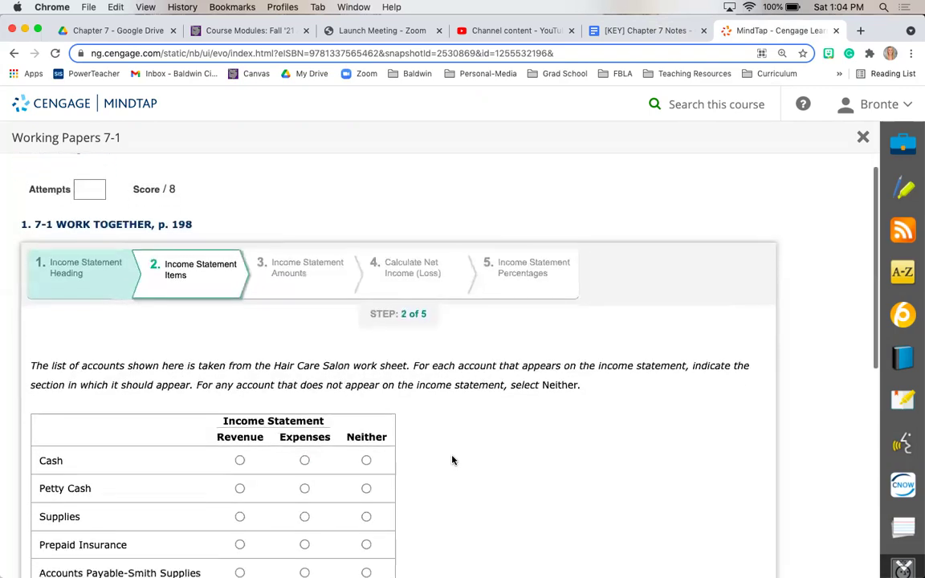
scroll(452, 460, "down", 2)
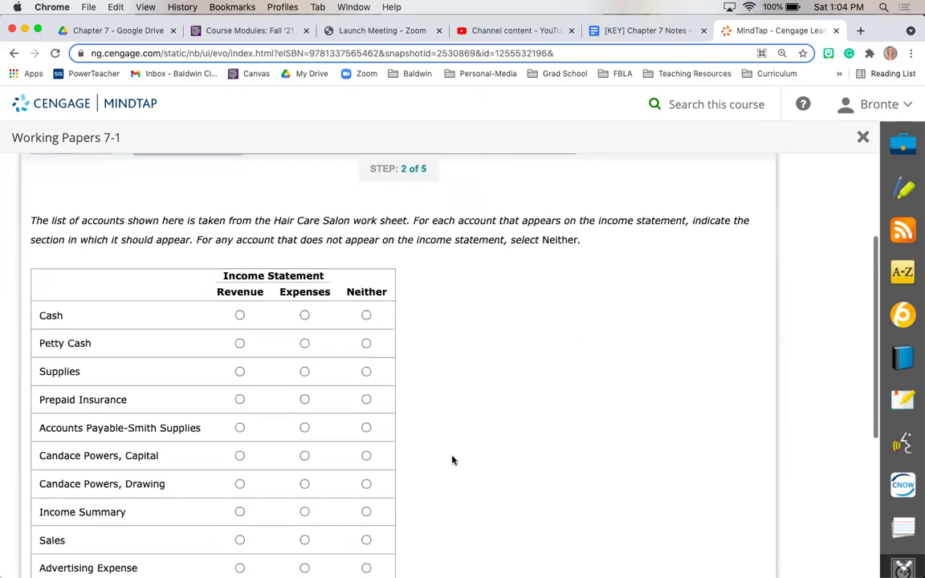
scroll(452, 460, "down", 1)
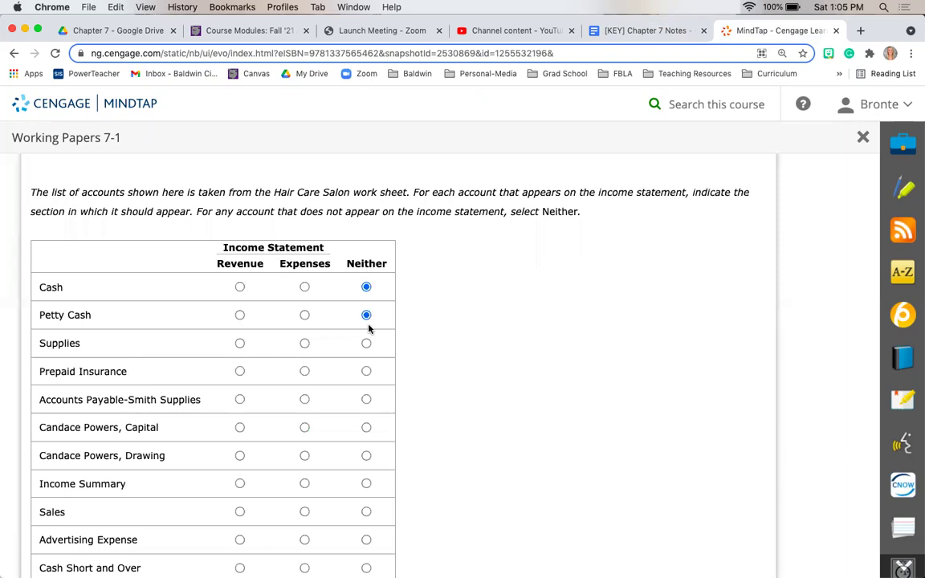
left_click(367, 344)
left_click(367, 371)
left_click(366, 401)
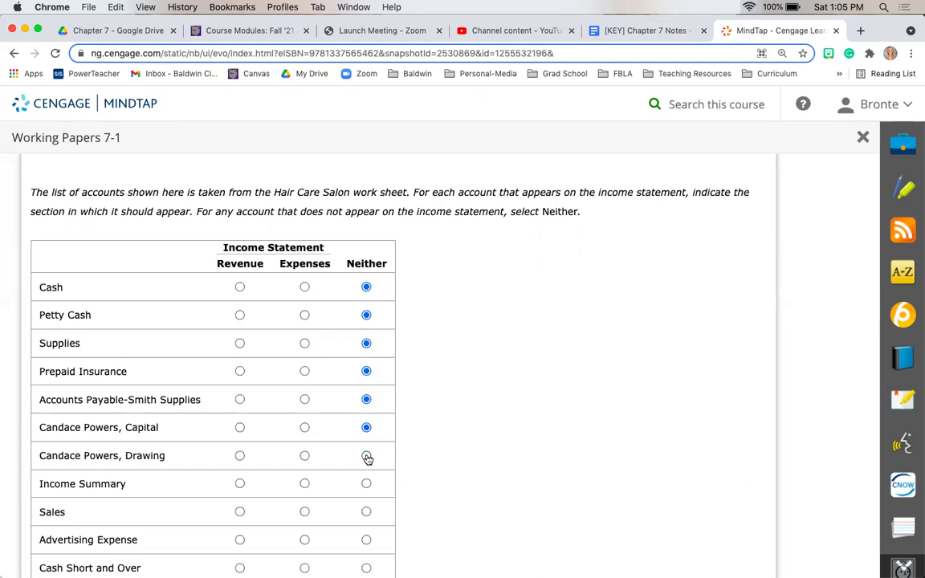
left_click(366, 456)
Mark Advertising, Cash Short and Over, Insurance, Miscellaneous, Supplies and Utilities as Expenses, then grade Step 2
scroll(367, 458, "down", 2)
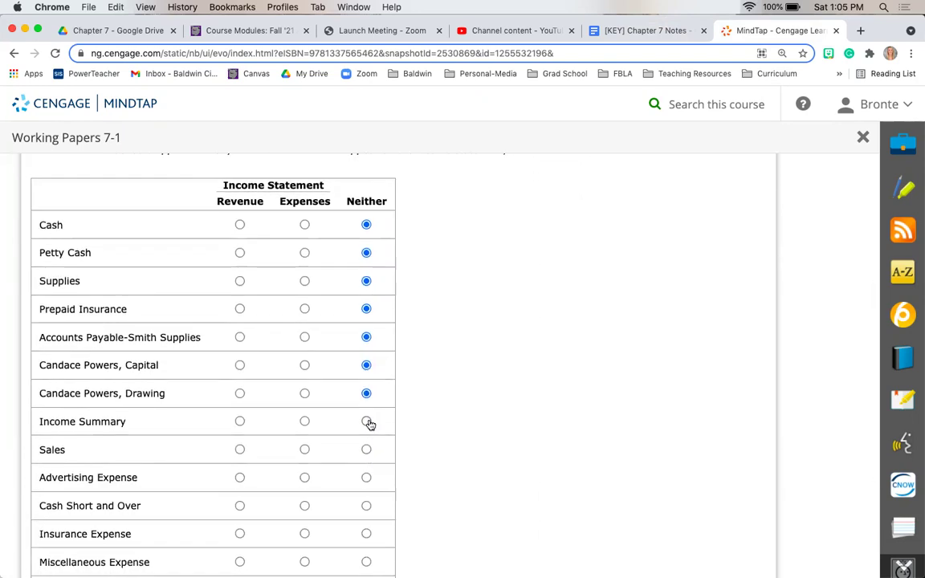
scroll(368, 424, "down", 2)
scroll(368, 424, "up", 1)
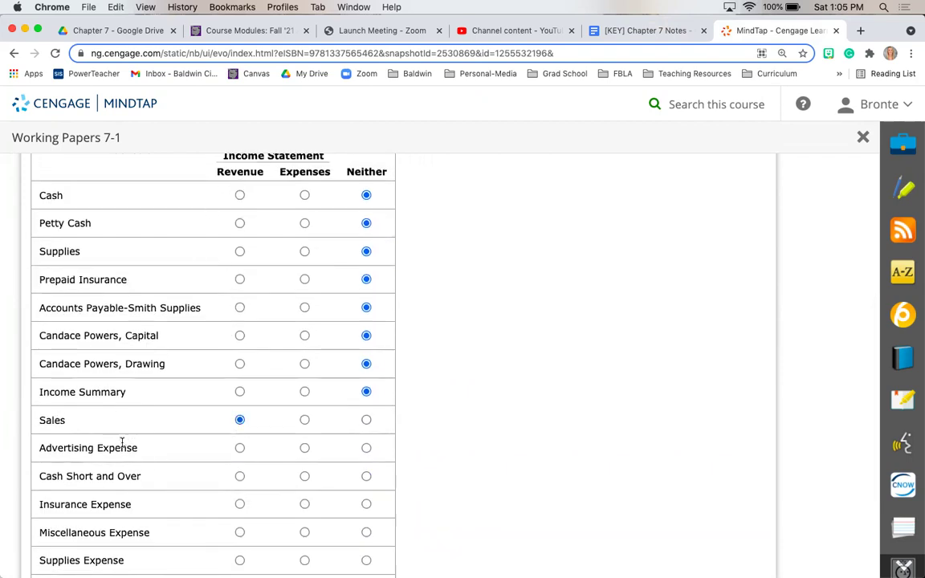
scroll(129, 538, "down", 1)
scroll(127, 550, "down", 1)
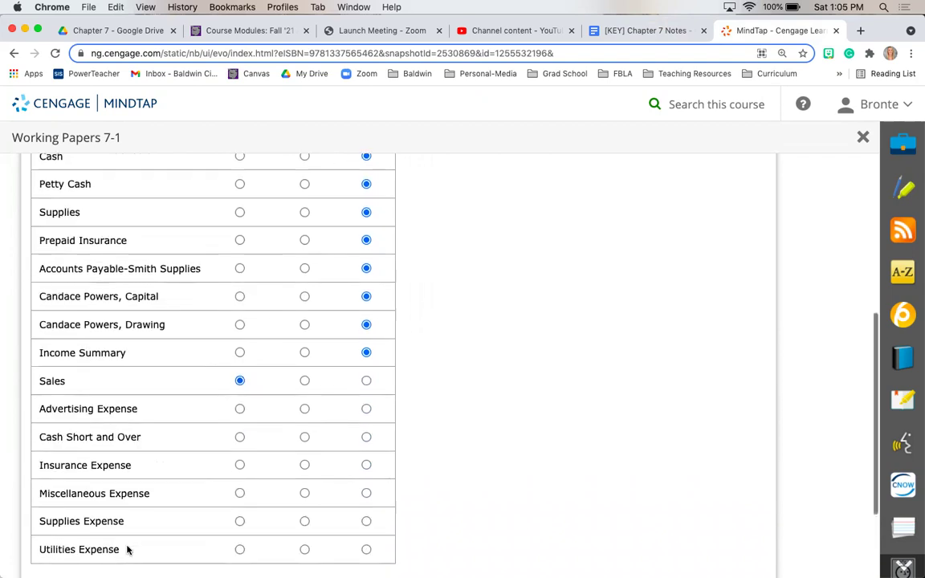
left_click(304, 409)
left_click(304, 437)
left_click(304, 465)
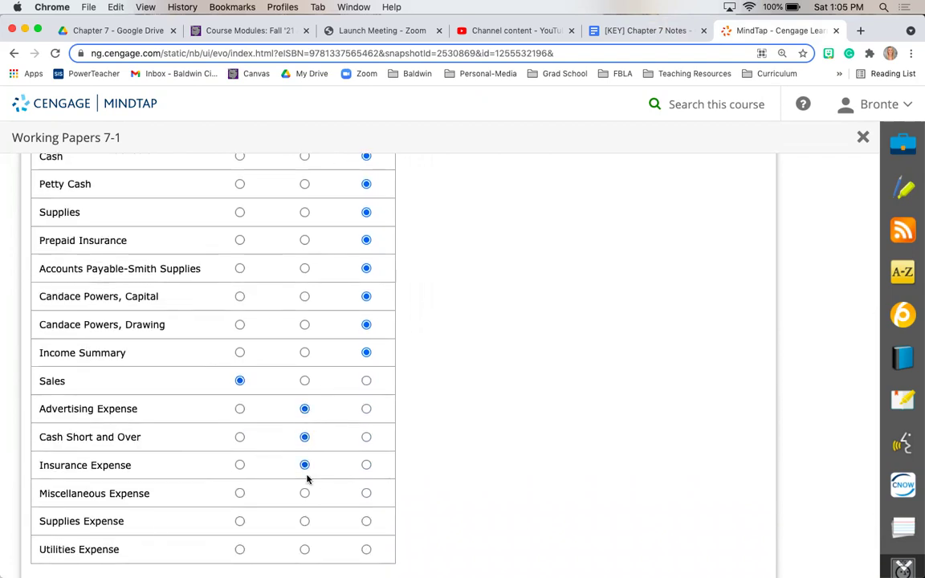
left_click(304, 493)
left_click(304, 521)
left_click(305, 550)
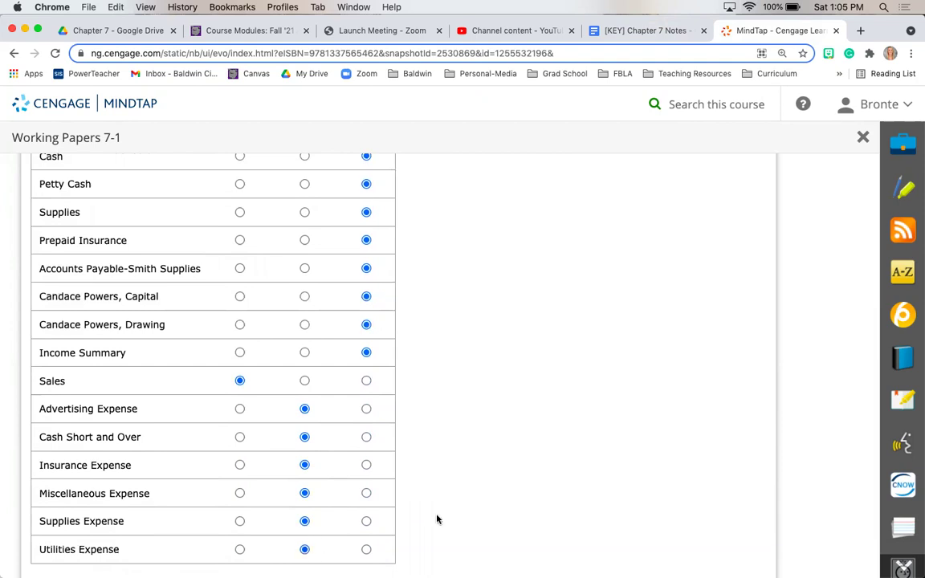
scroll(482, 513, "up", 3)
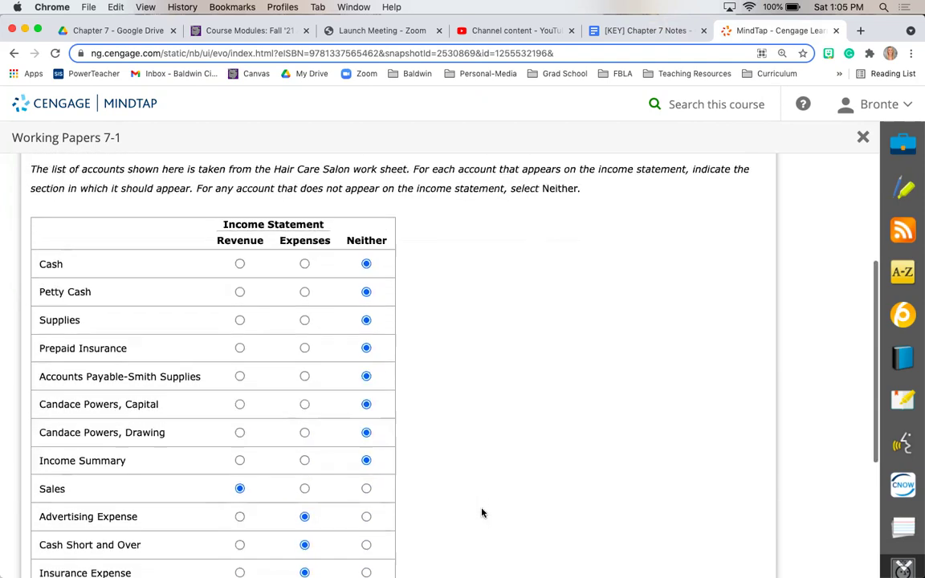
scroll(482, 512, "down", 4)
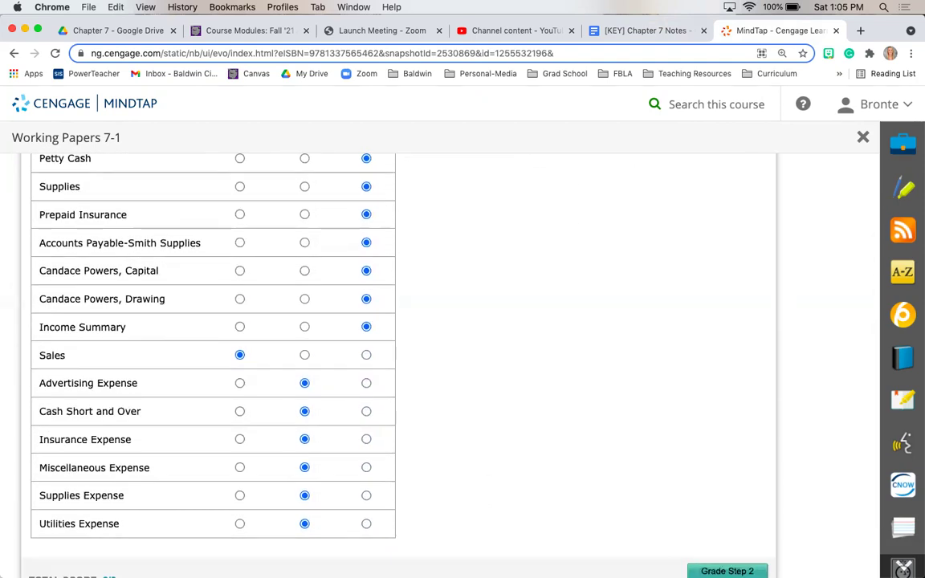
left_click(728, 571)
scroll(622, 491, "down", 10)
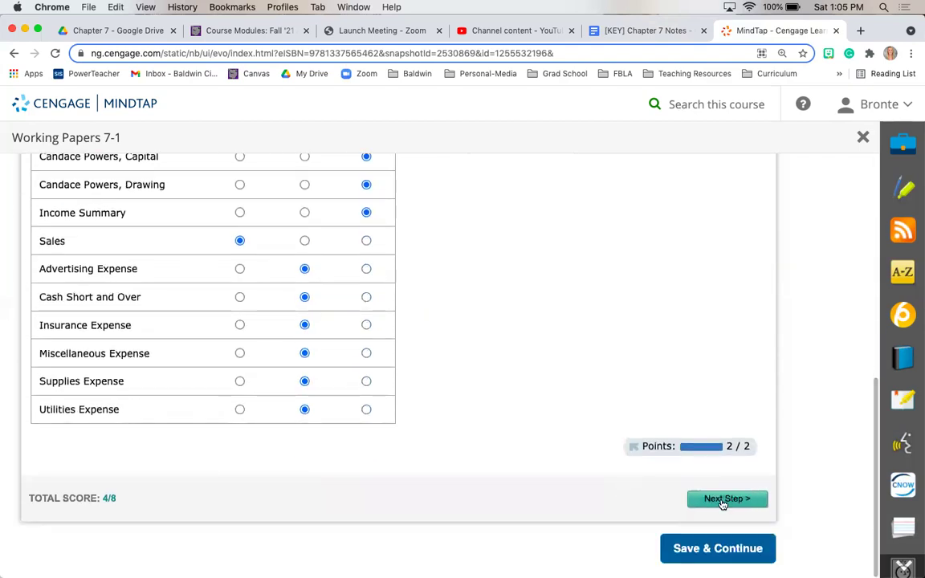
Go to step 3, Income Statement Amounts, and enlarge the work sheet panel
left_click(726, 499)
scroll(545, 447, "down", 1)
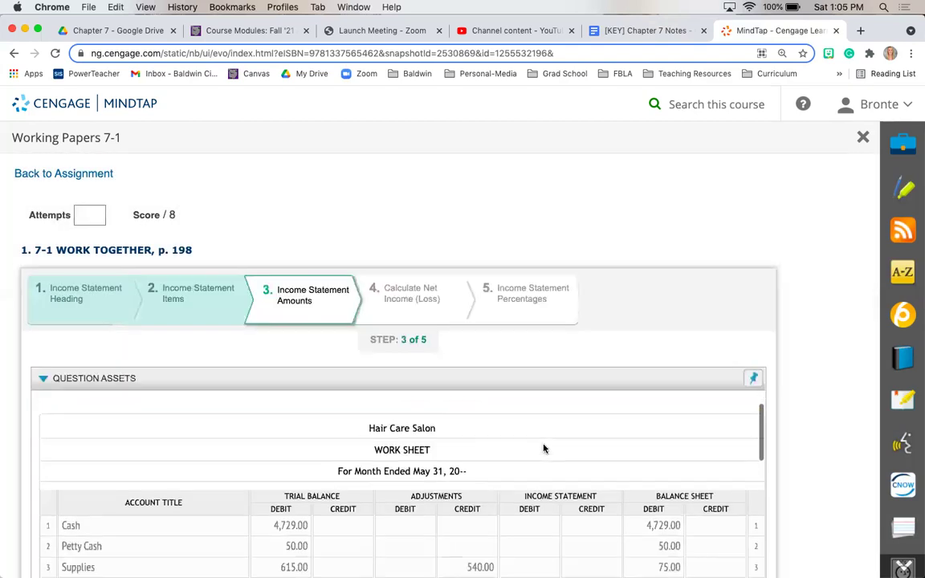
scroll(712, 287, "down", 5)
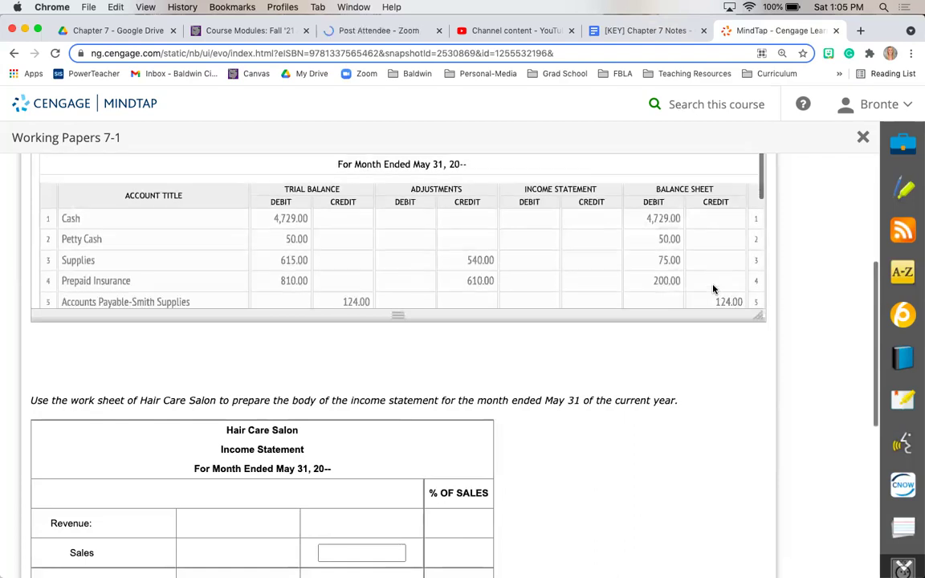
scroll(712, 289, "up", 2)
scroll(713, 289, "down", 3)
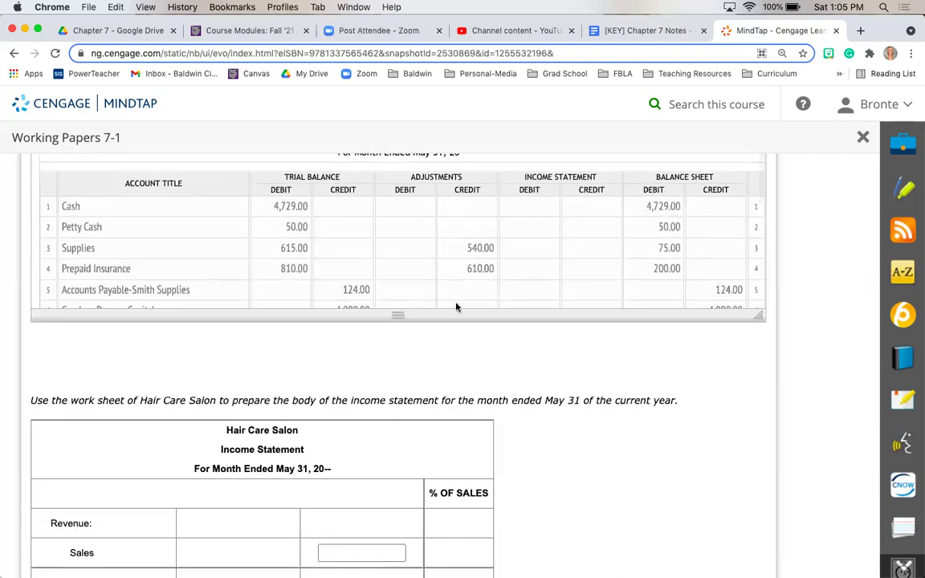
left_click_drag(394, 320, 397, 515)
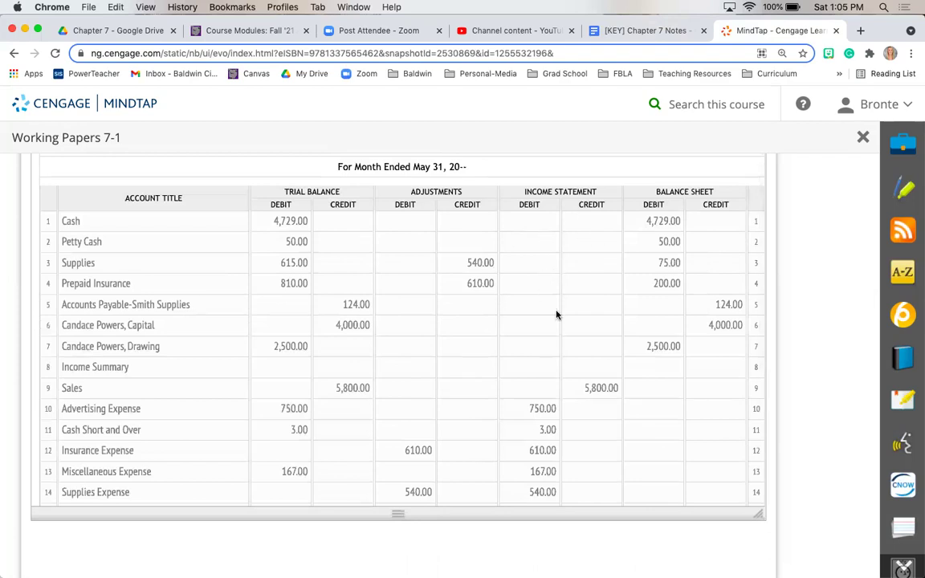
scroll(543, 403, "down", 4)
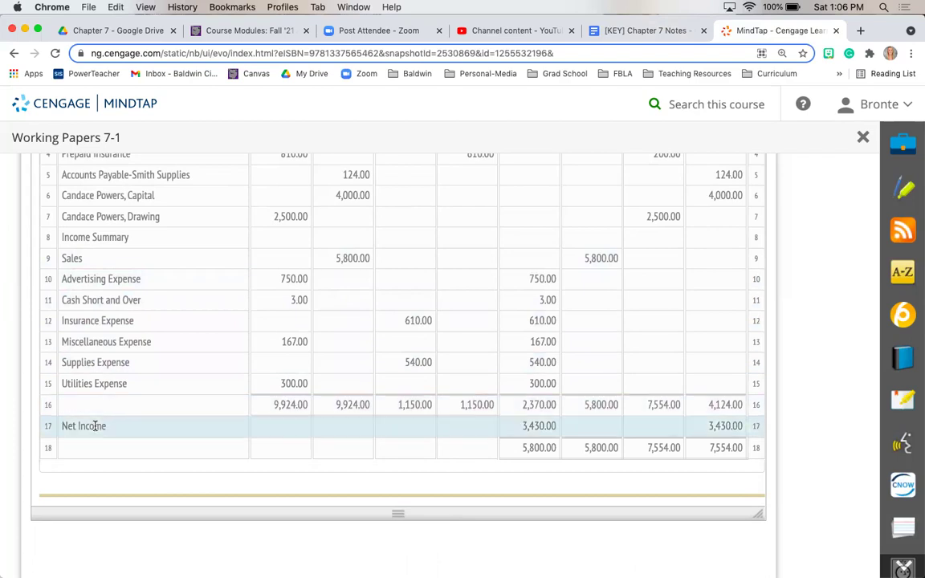
Highlight net income 3,430.00 and Sales 5,800.00 on the work sheet
left_click(546, 426)
scroll(546, 426, "down", 1)
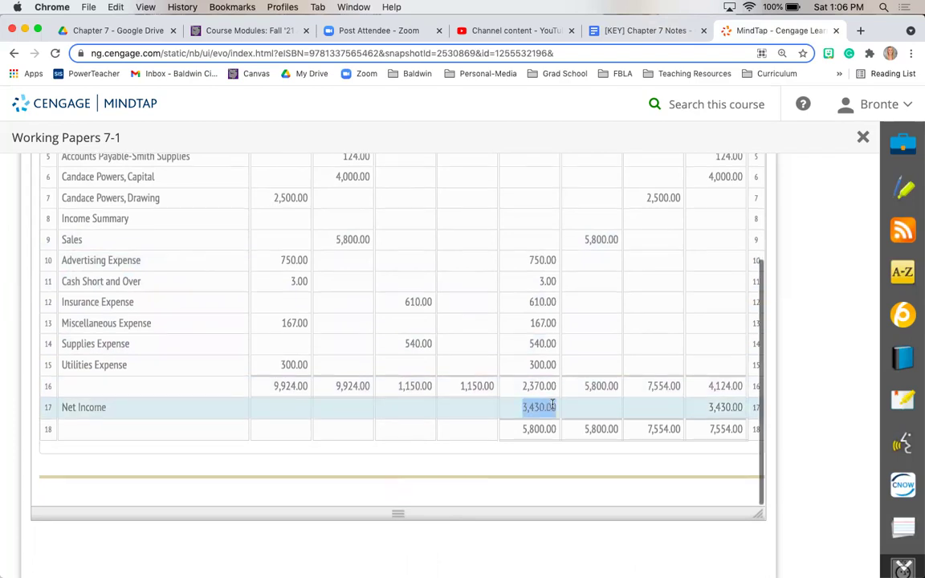
scroll(820, 436, "down", 5)
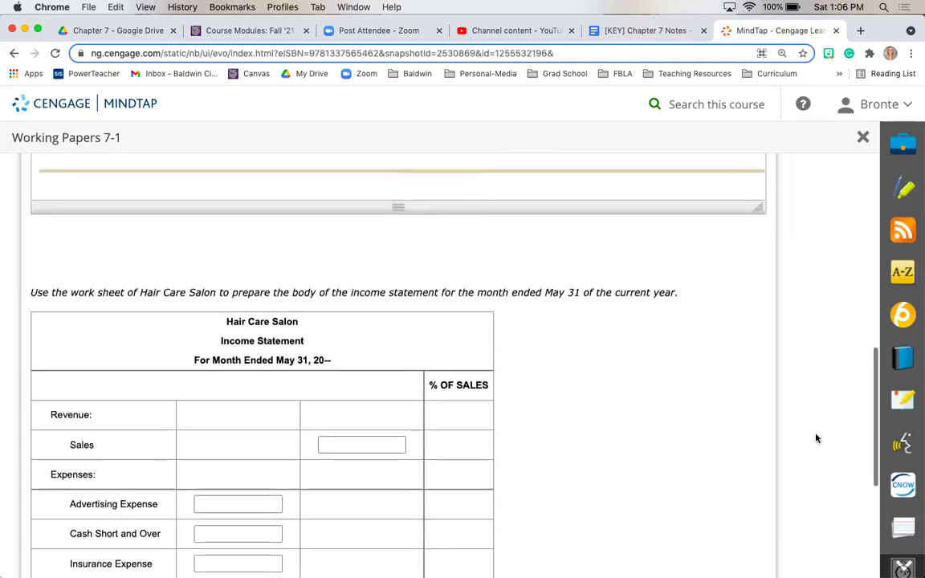
left_click(343, 438)
scroll(581, 392, "up", 2)
scroll(581, 392, "up", 5)
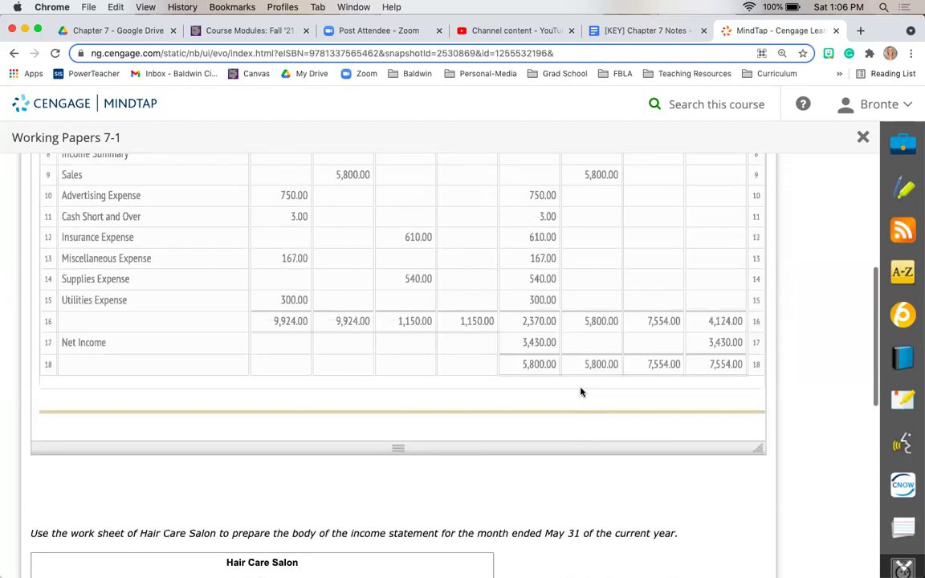
left_click(601, 209)
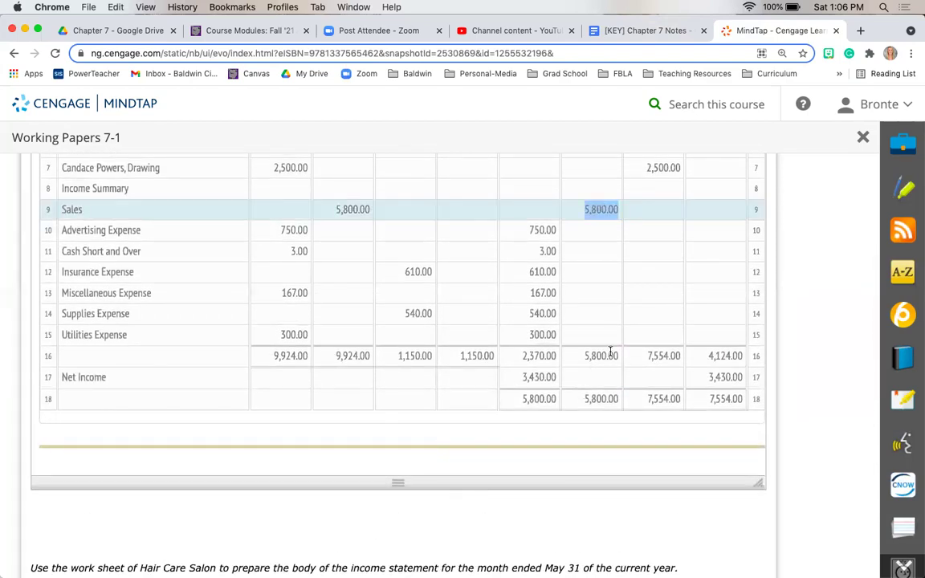
scroll(609, 353, "down", 9)
Enter Sales 5,800 and Advertising Expense 750 on the income statement
left_click(383, 343)
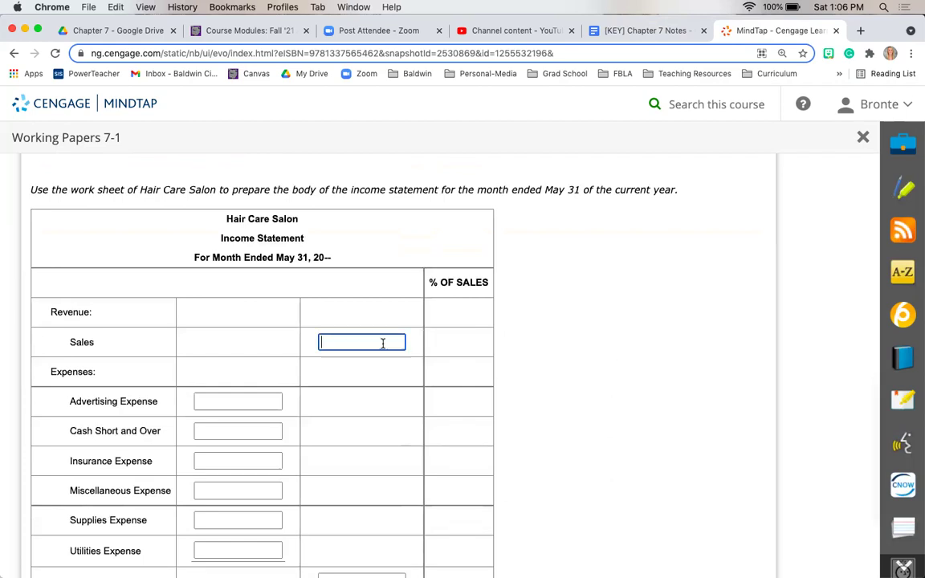
type("5,8")
type("00")
left_click(514, 391)
left_click(227, 400)
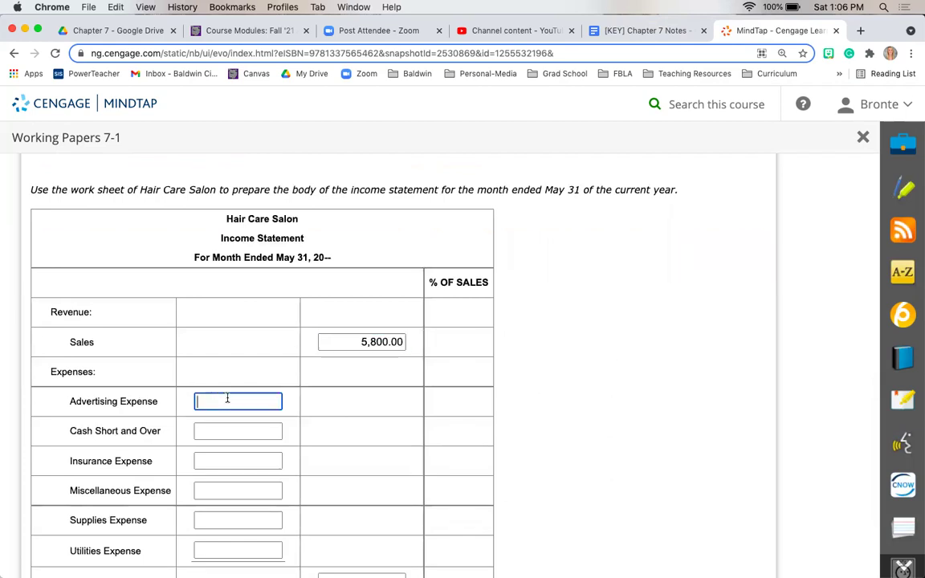
scroll(652, 369, "up", 8)
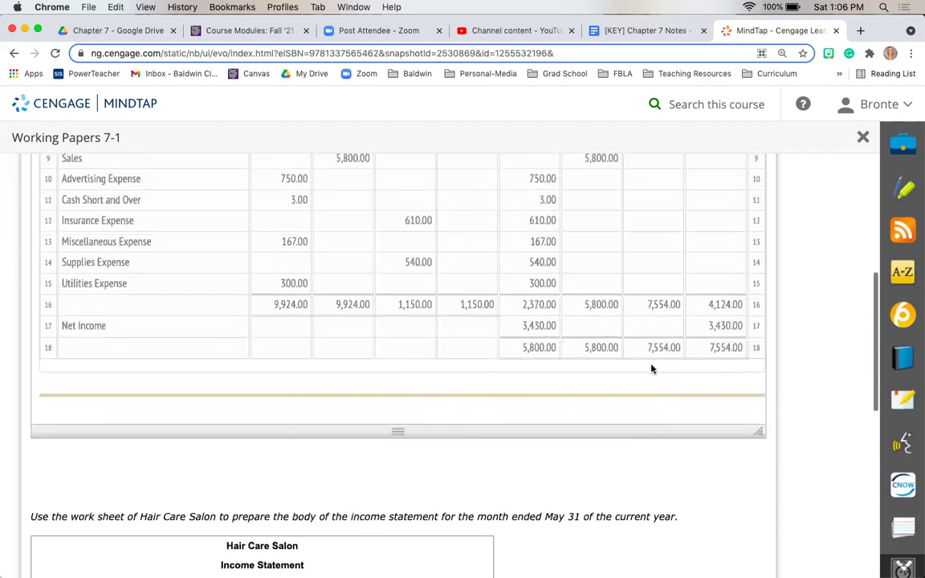
scroll(652, 368, "down", 8)
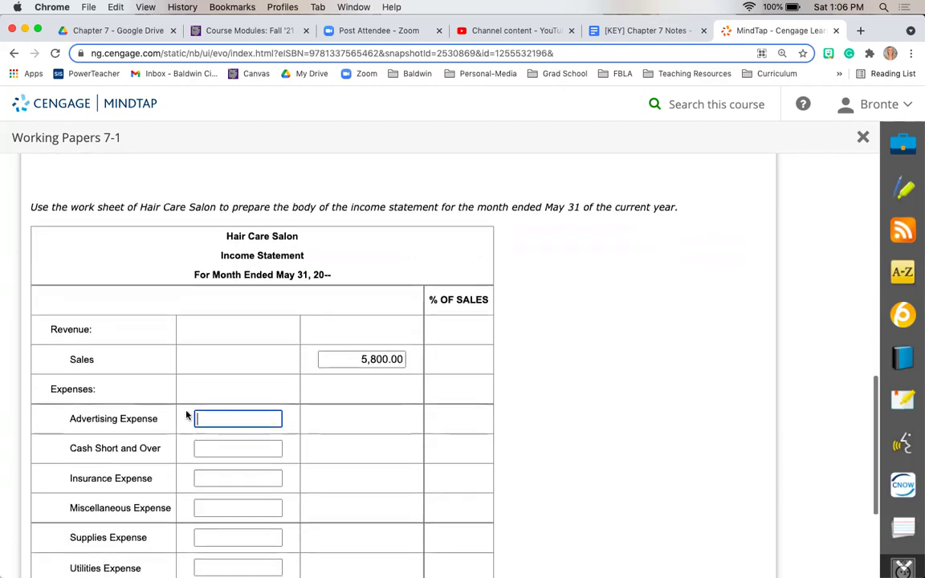
type("750")
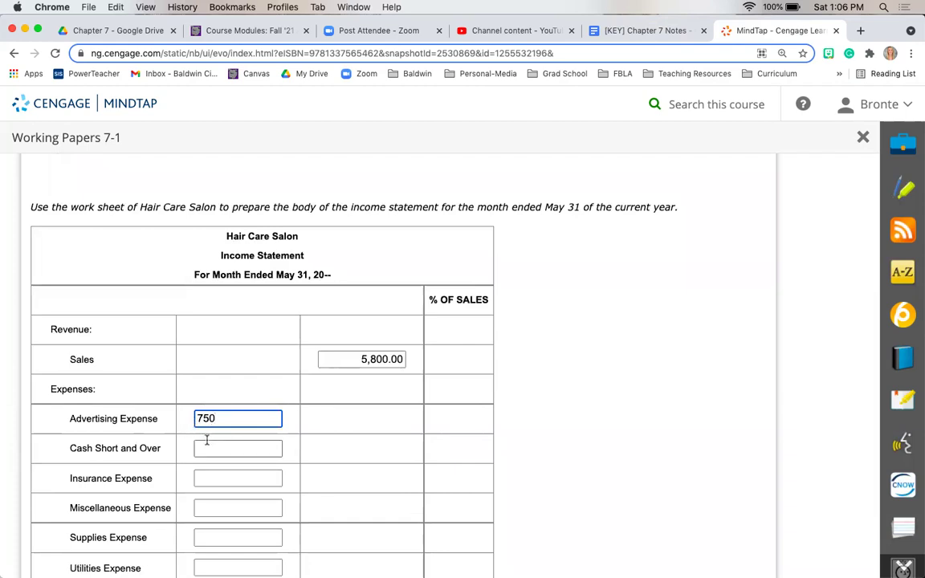
Enter Cash Short and Over 3 and Insurance Expense 610
left_click(207, 443)
scroll(552, 388, "up", 7)
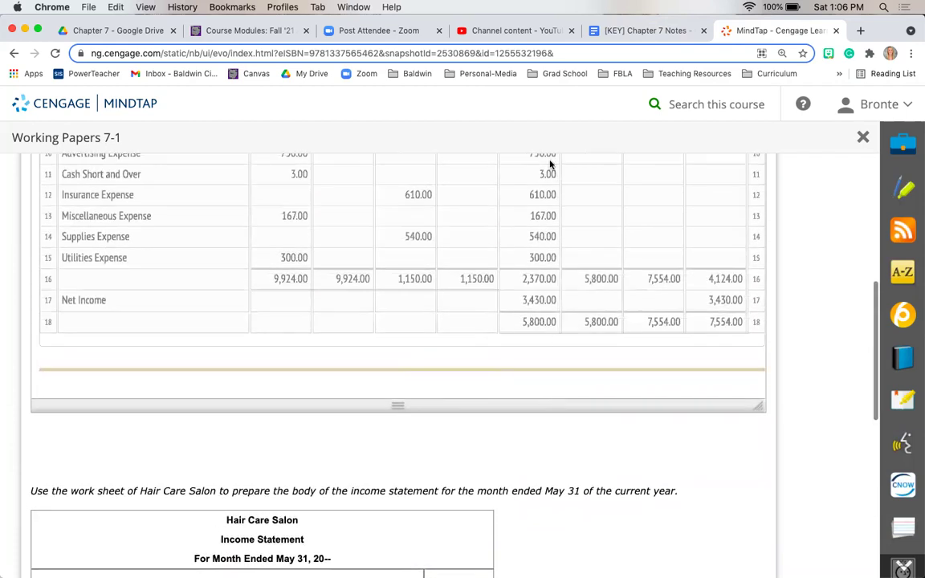
scroll(554, 505, "down", 6)
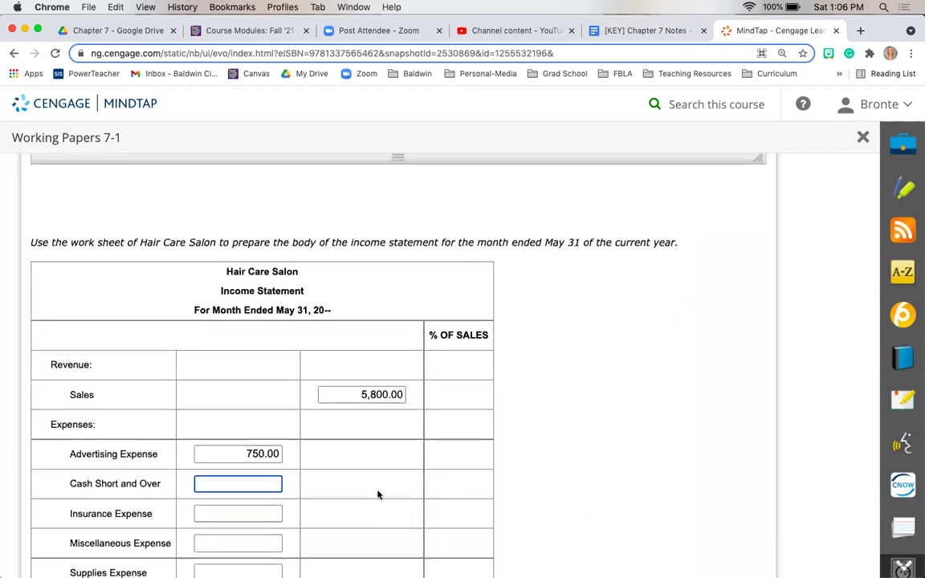
type("3")
left_click(659, 398)
scroll(659, 397, "up", 7)
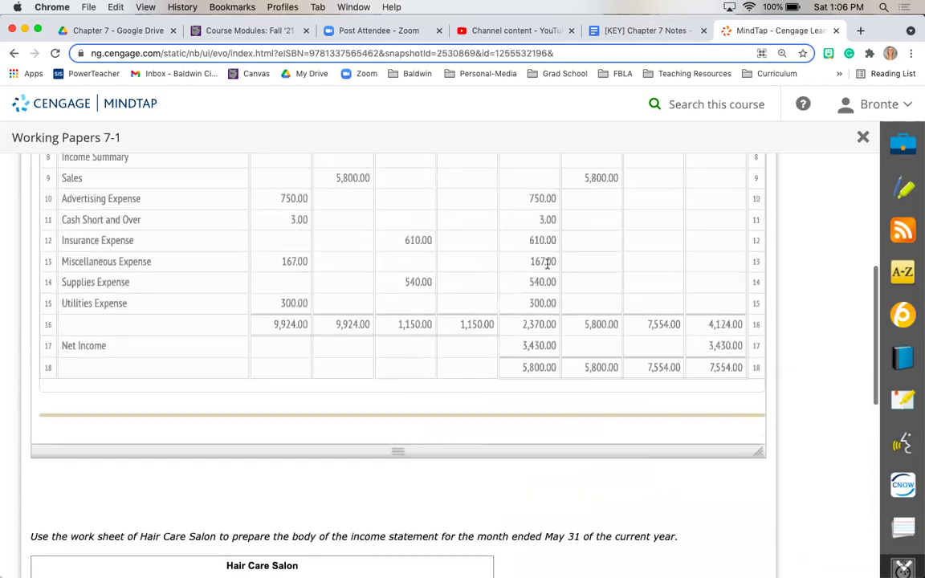
scroll(576, 383, "down", 8)
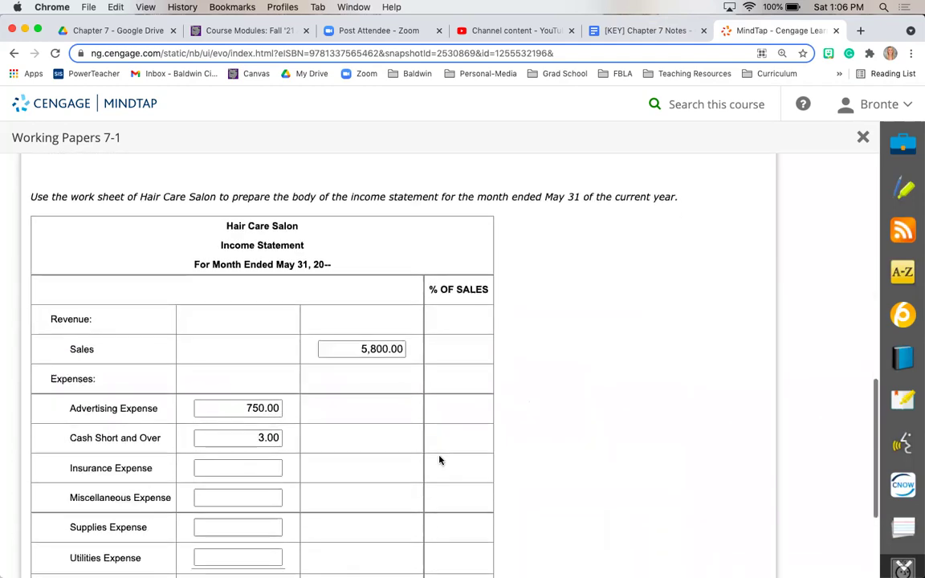
left_click(250, 468)
type("610")
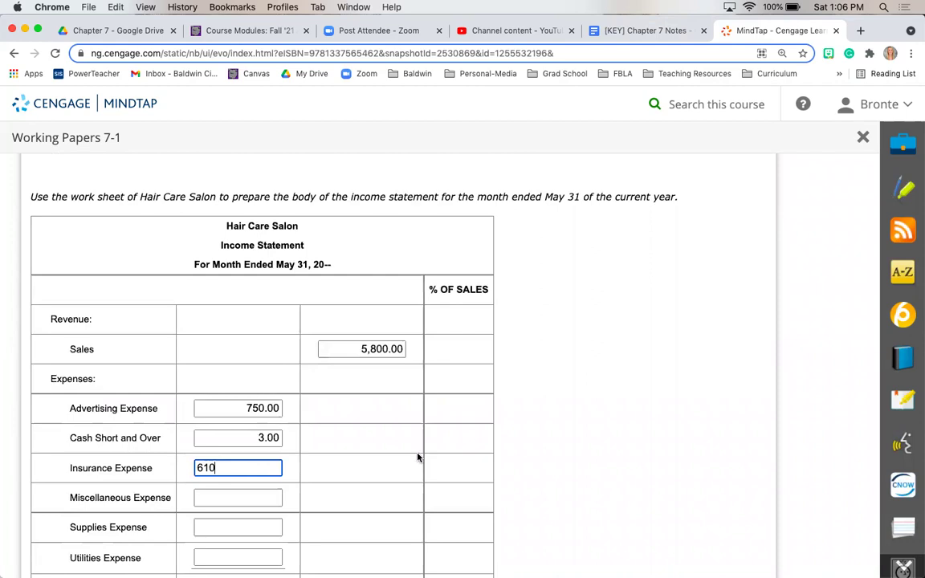
left_click(619, 444)
Enter Miscellaneous Expense 167 from the work sheet
scroll(621, 445, "up", 7)
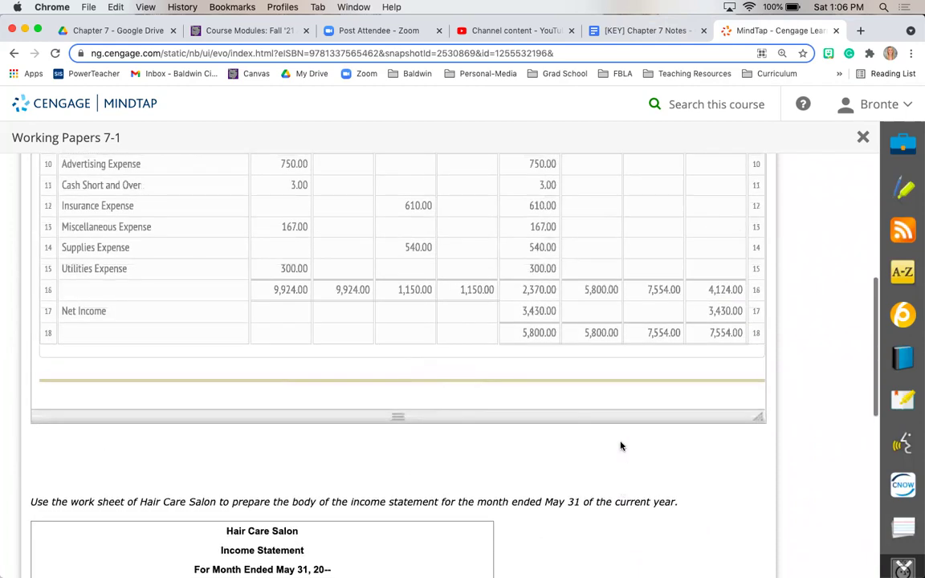
left_click(537, 227)
scroll(587, 531, "down", 8)
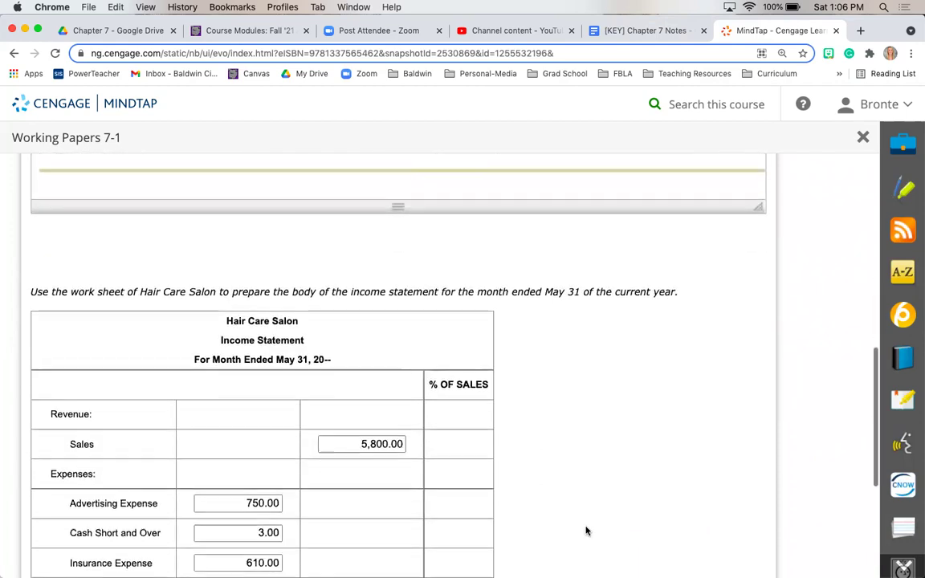
left_click(262, 455)
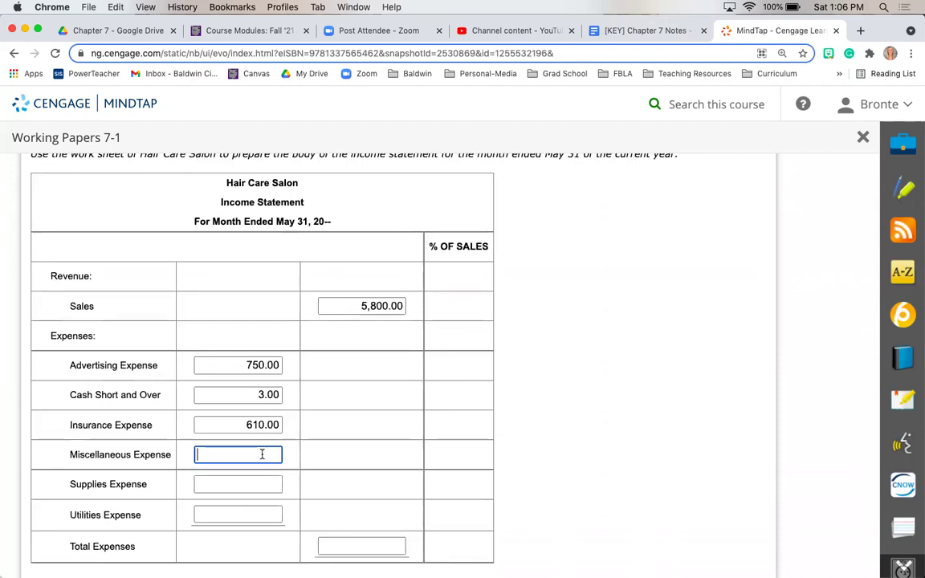
type("167")
left_click(652, 511)
scroll(652, 511, "up", 5)
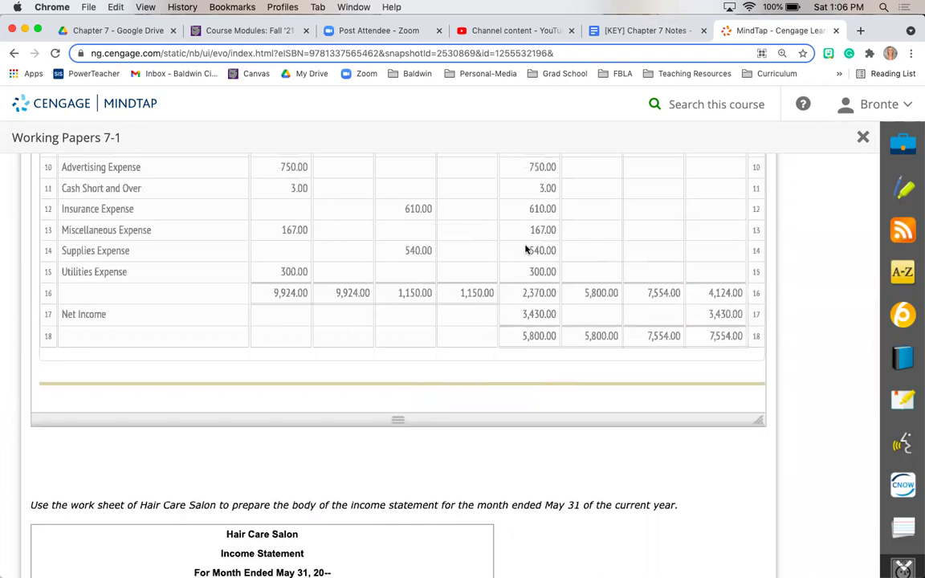
scroll(570, 501, "down", 5)
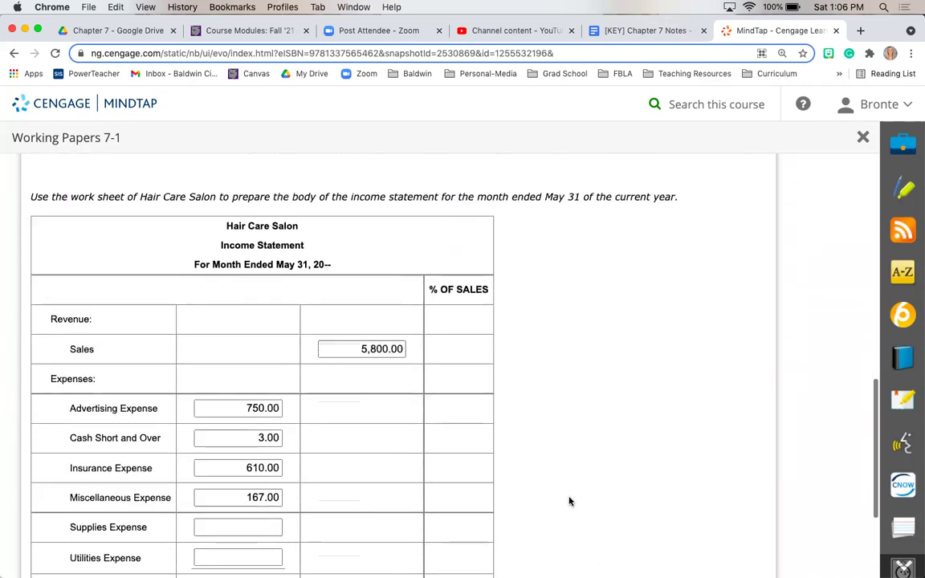
Enter Supplies Expense 540 and Utilities Expense 300
left_click(248, 528)
type("540")
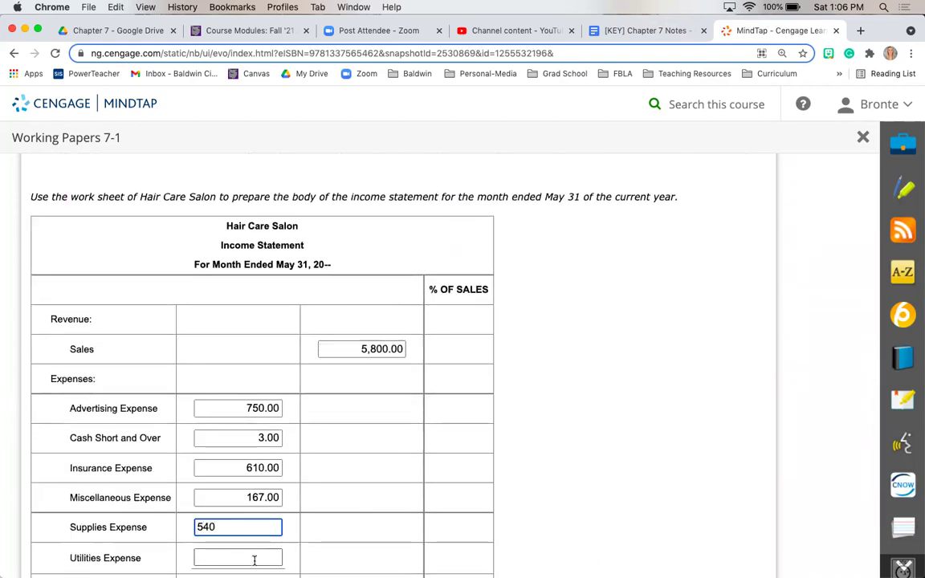
left_click(254, 560)
scroll(568, 405, "up", 4)
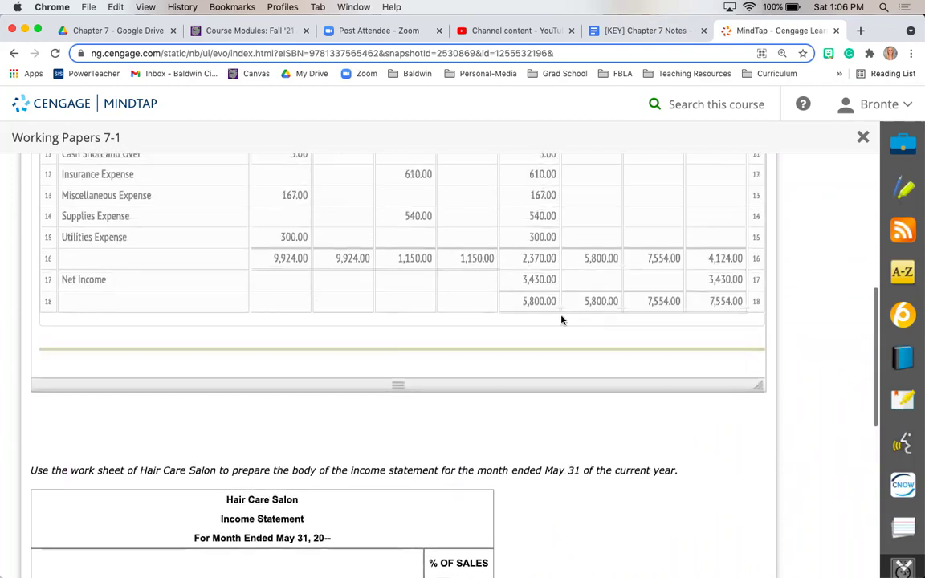
scroll(573, 430, "down", 5)
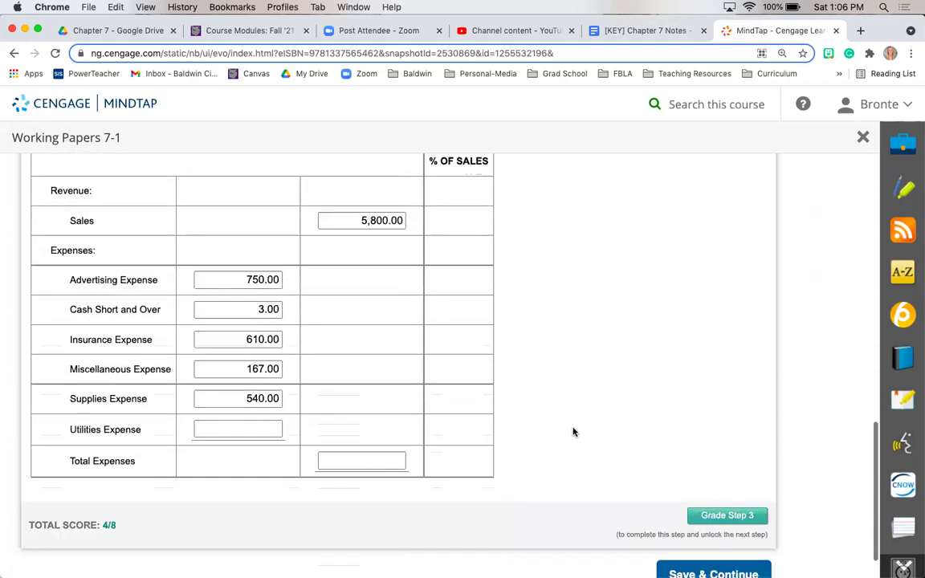
left_click(267, 429)
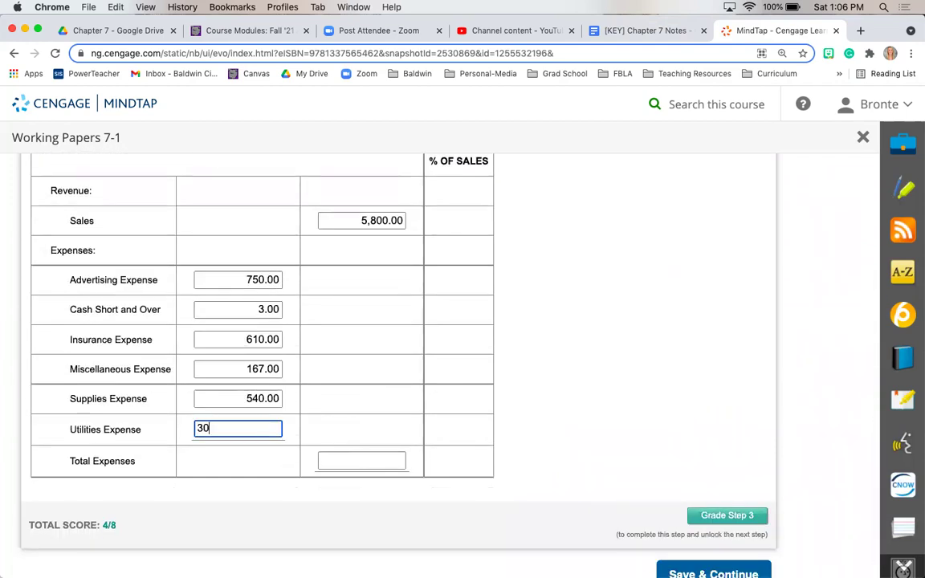
type("300")
left_click(392, 460)
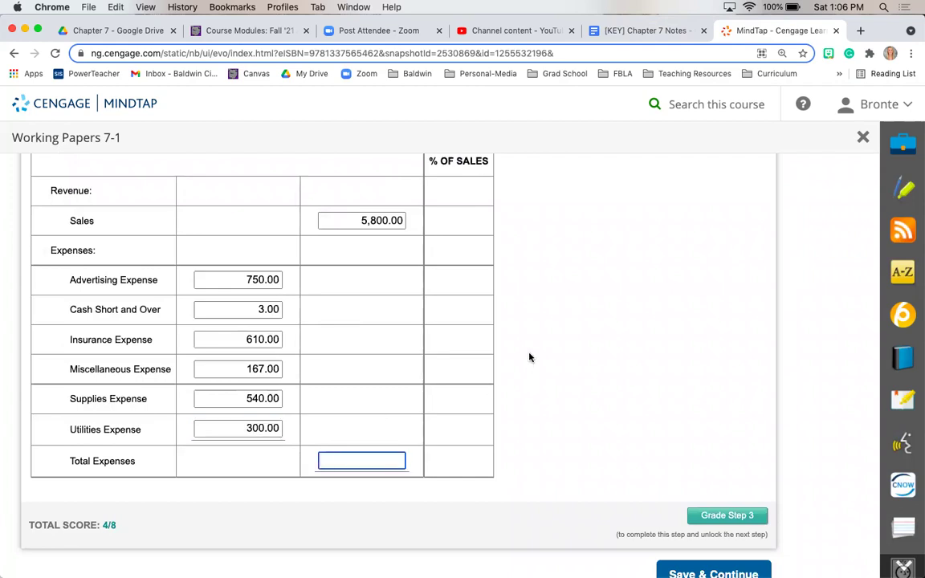
Enter Total Expenses 2,370, grade Step 3, and advance to Step 4
scroll(530, 357, "up", 1)
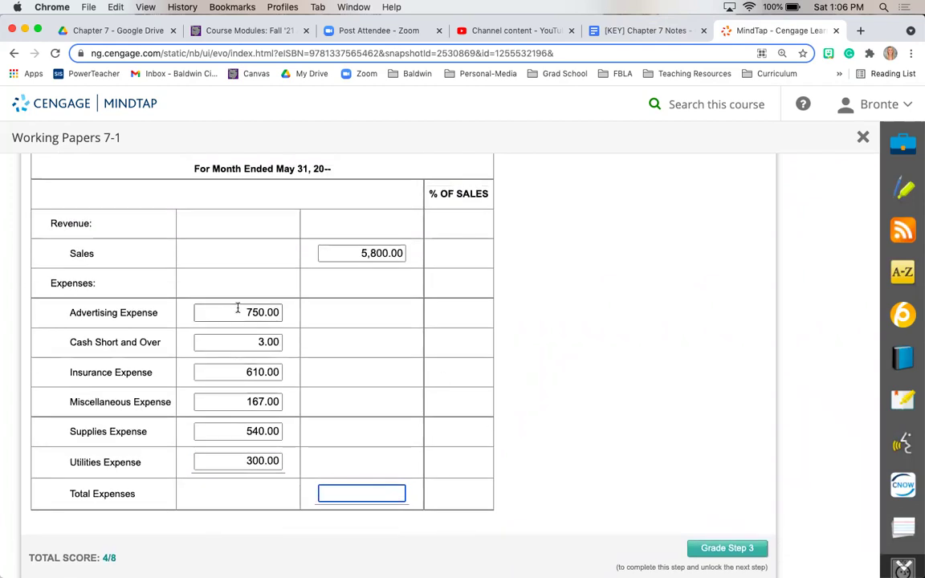
scroll(534, 274, "up", 5)
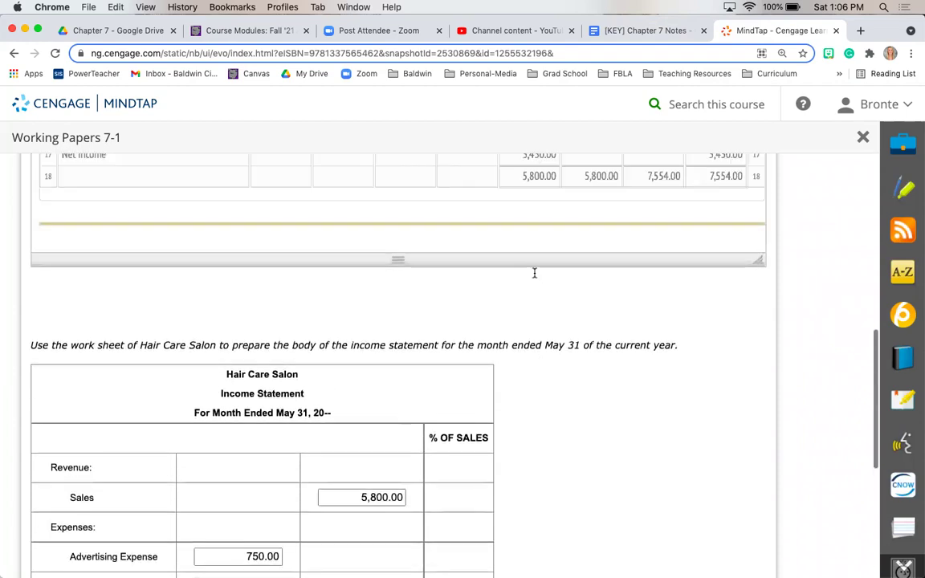
scroll(534, 274, "up", 2)
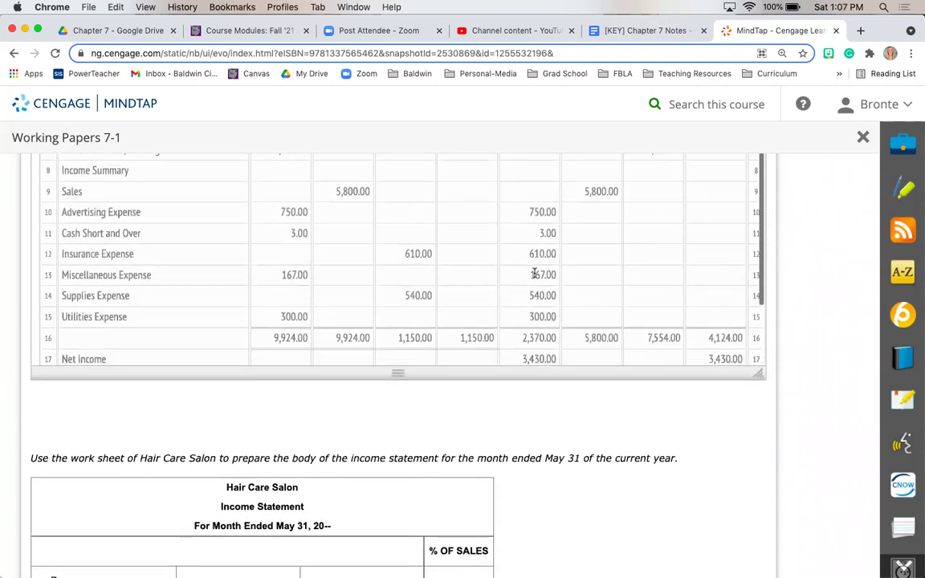
double_click(529, 338)
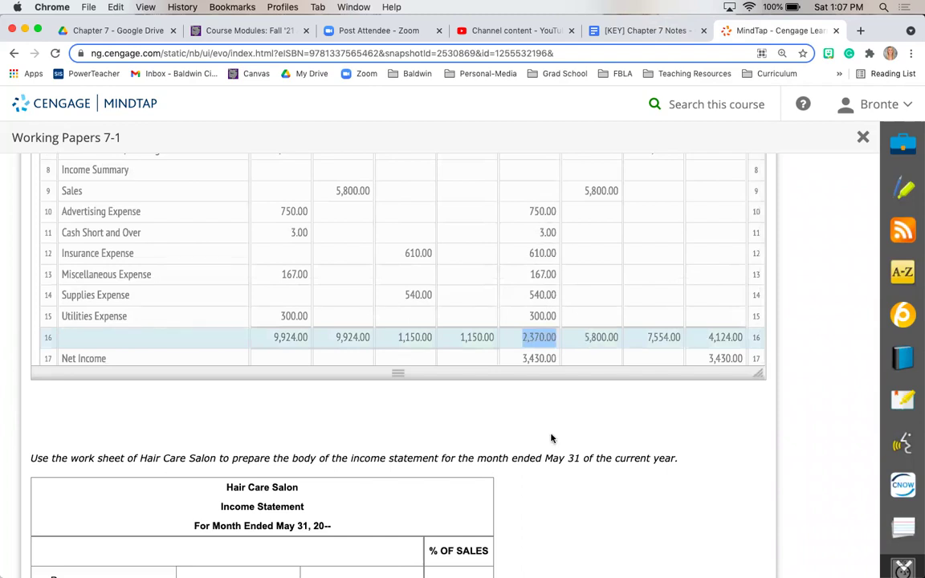
scroll(551, 438, "down", 10)
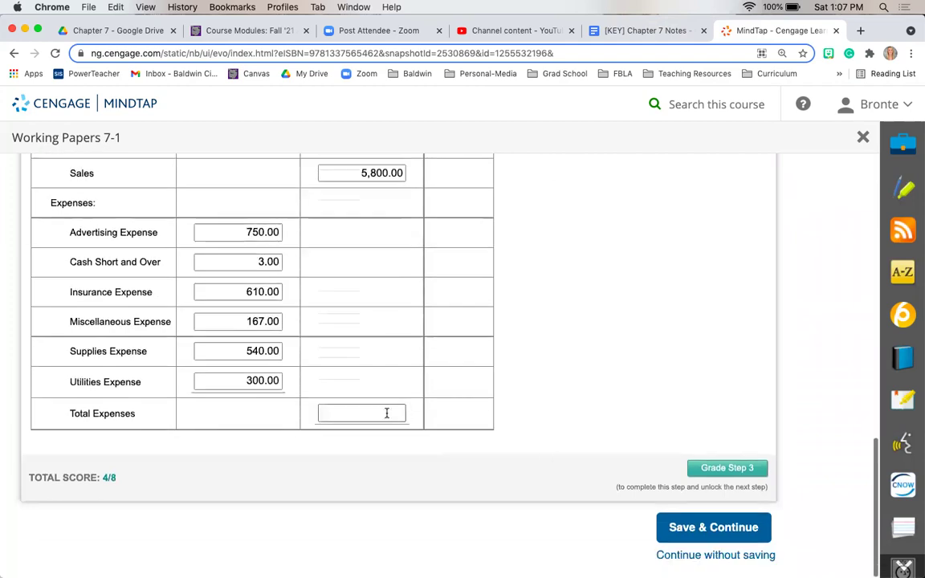
left_click(380, 413)
type("2370")
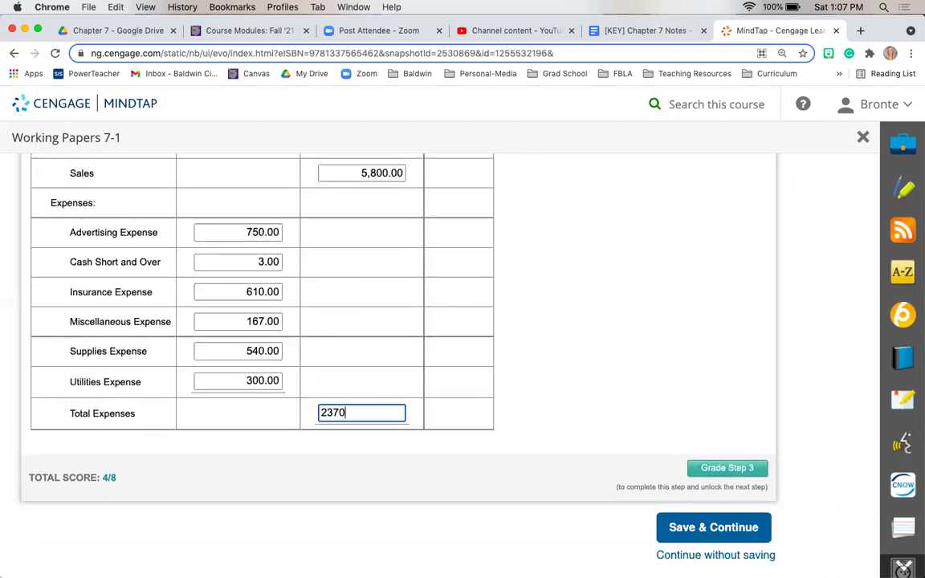
left_click(728, 377)
left_click(731, 471)
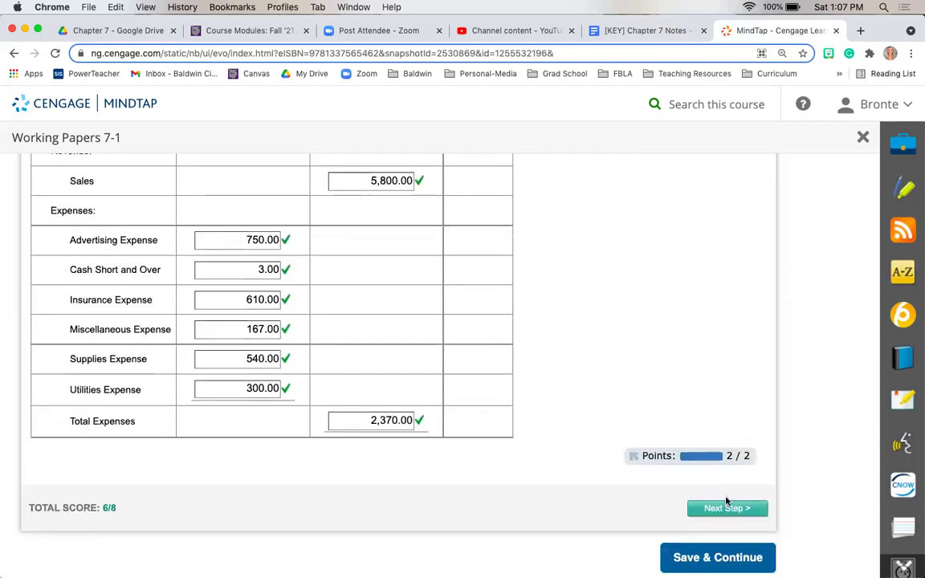
left_click(727, 508)
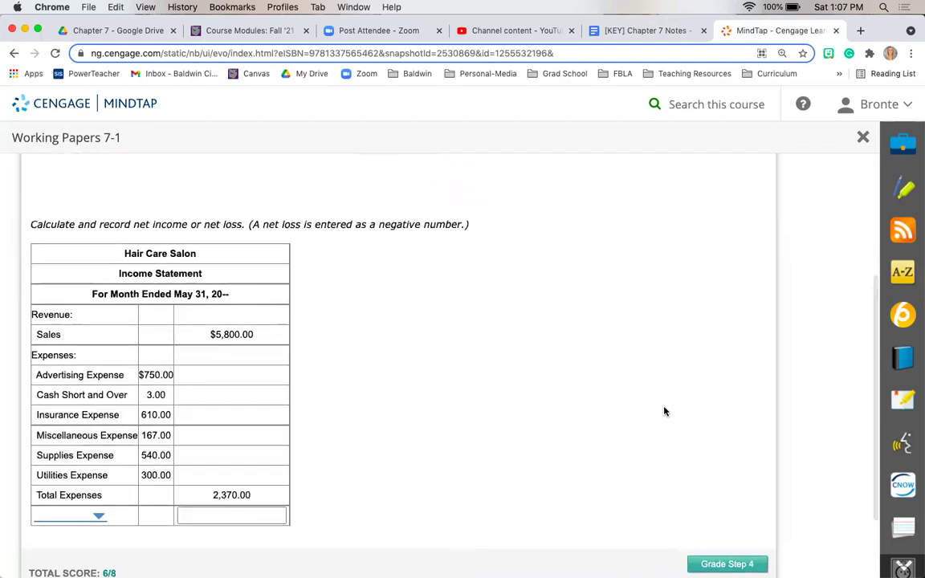
Enter 3,430.00 in the final amount cell, which is Sales 5,800.00 less Total Expenses 2,370.00
scroll(665, 411, "up", 3)
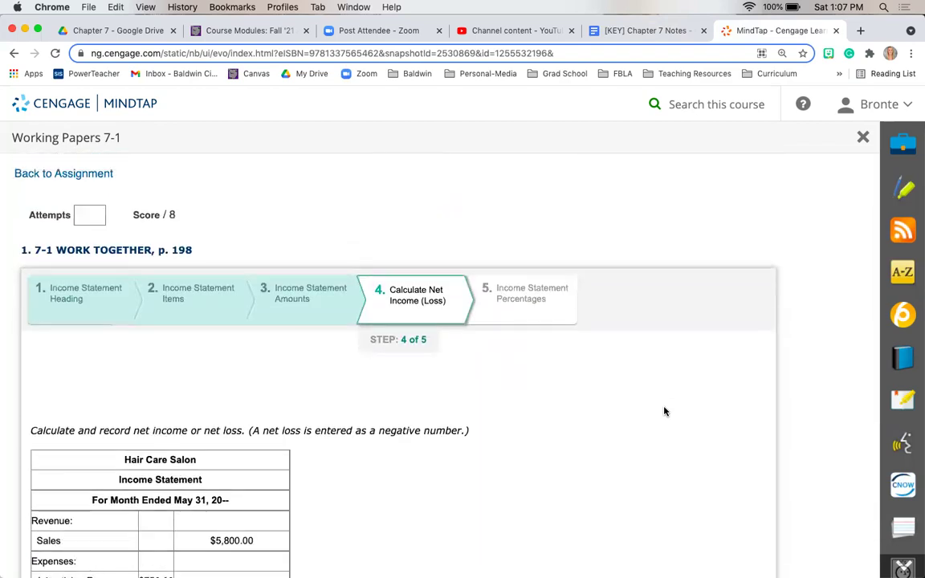
scroll(664, 411, "down", 2)
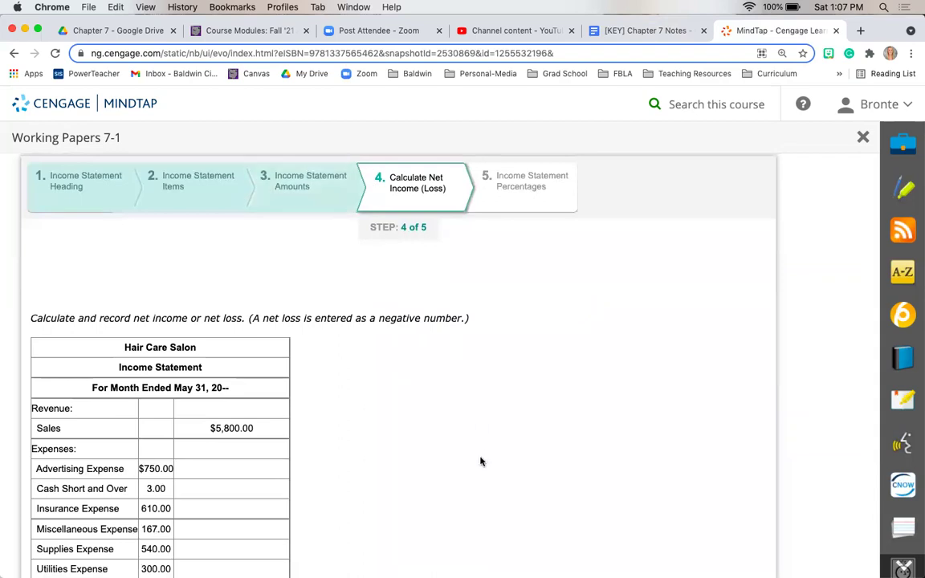
scroll(481, 461, "down", 2)
scroll(482, 461, "down", 1)
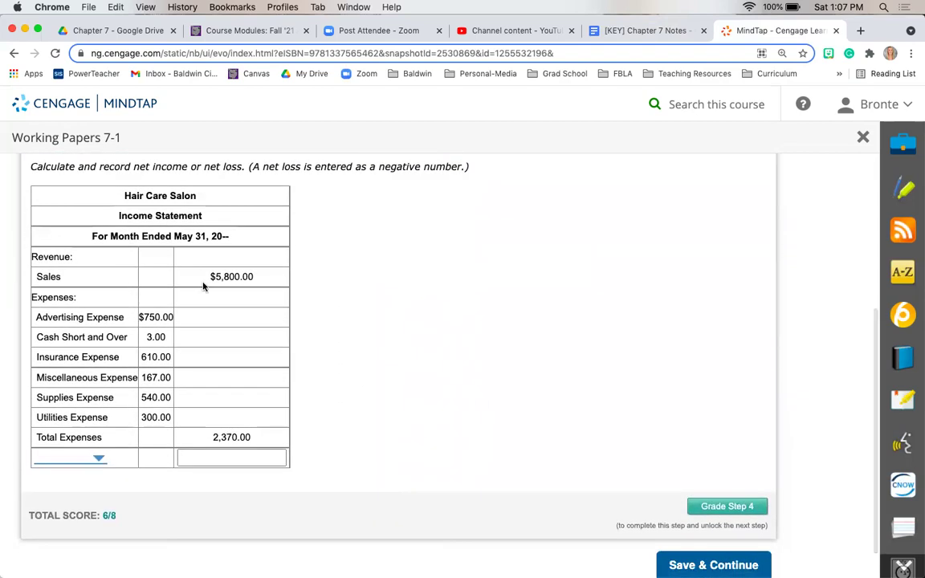
double_click(225, 277)
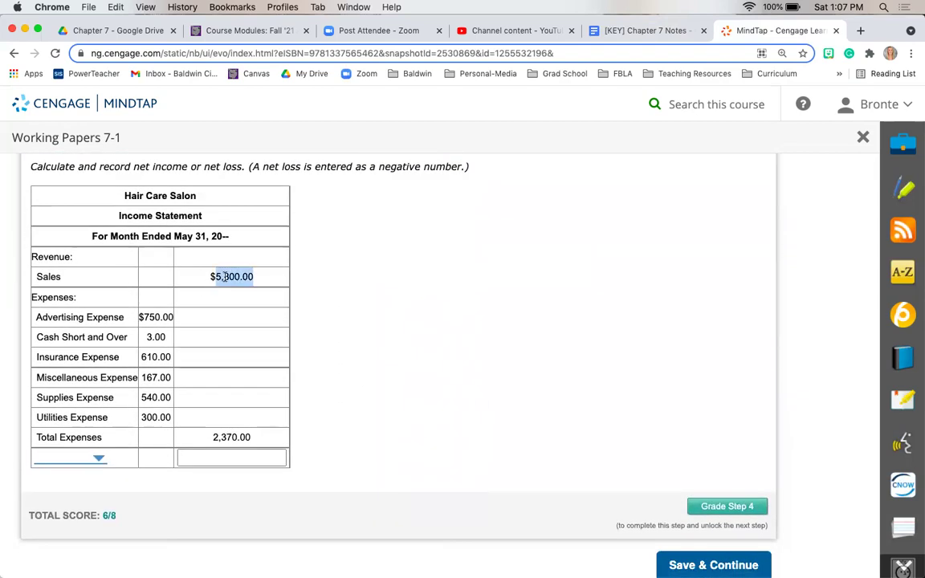
double_click(240, 437)
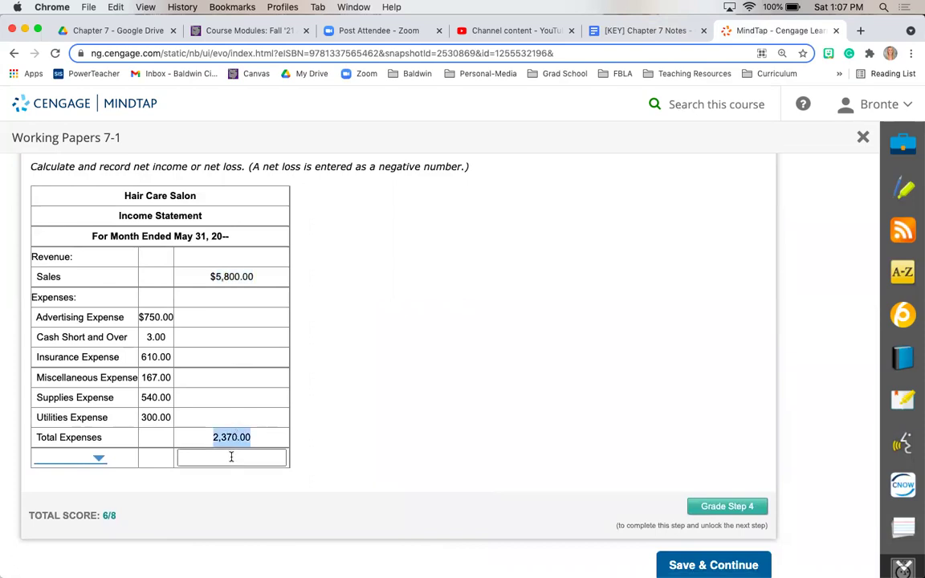
left_click(232, 457)
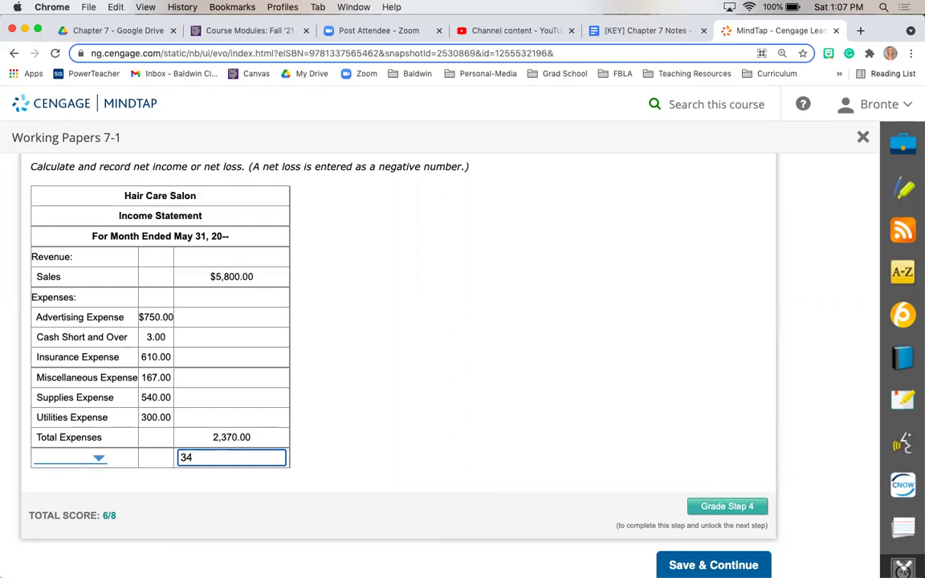
left_click(98, 458)
Label the final income statement row as Net Income
double_click(225, 277)
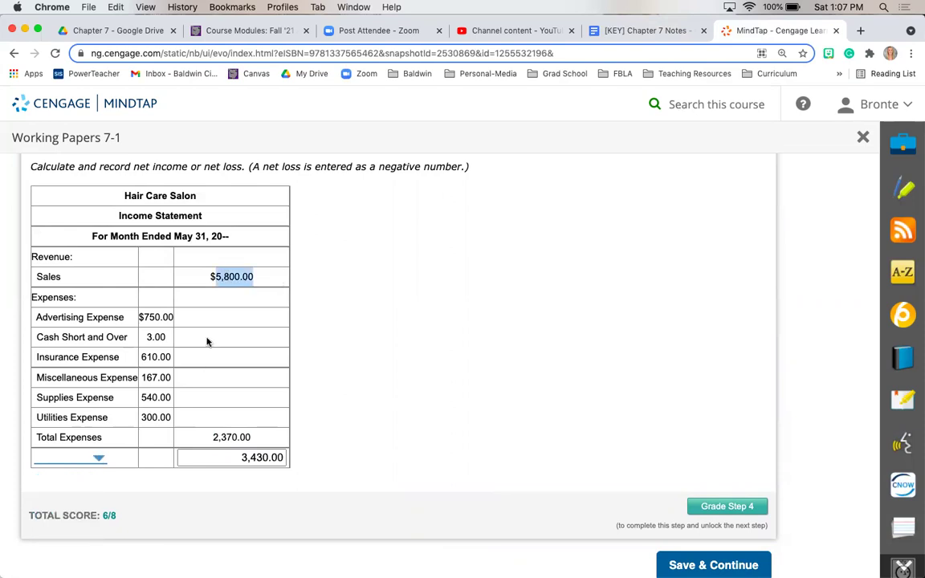
double_click(233, 437)
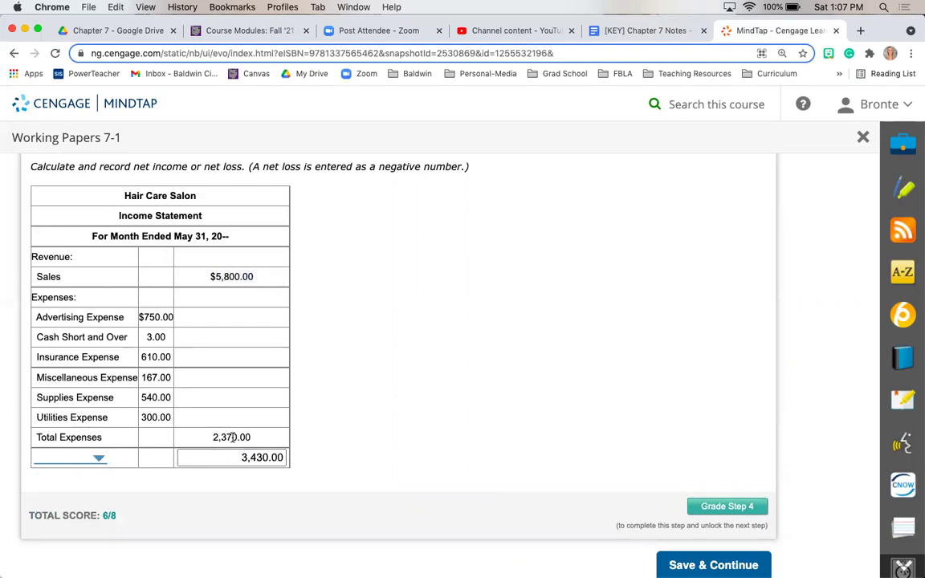
left_click(99, 455)
left_click(77, 489)
Grade Step 4 and move on to Step 5, Income Statement Percentages
left_click(727, 507)
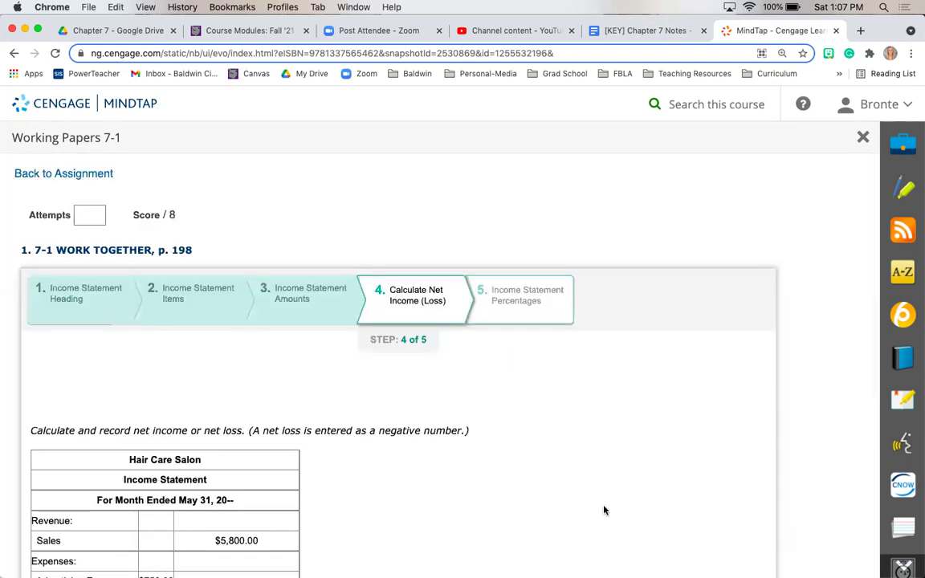
scroll(605, 510, "down", 10)
left_click(713, 500)
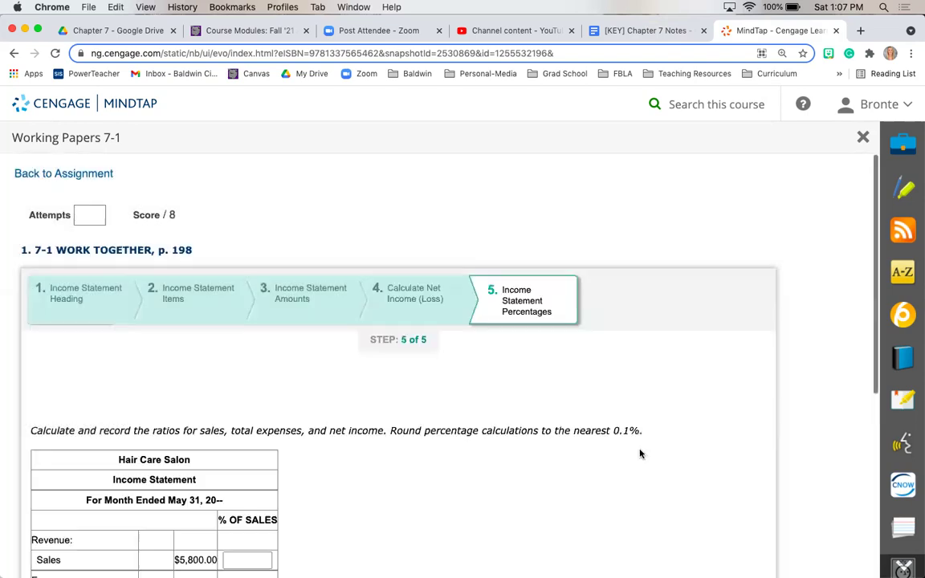
Check the Chapter 7 notes and the % of Sales column's 0.1% rounding requirement
scroll(627, 451, "down", 6)
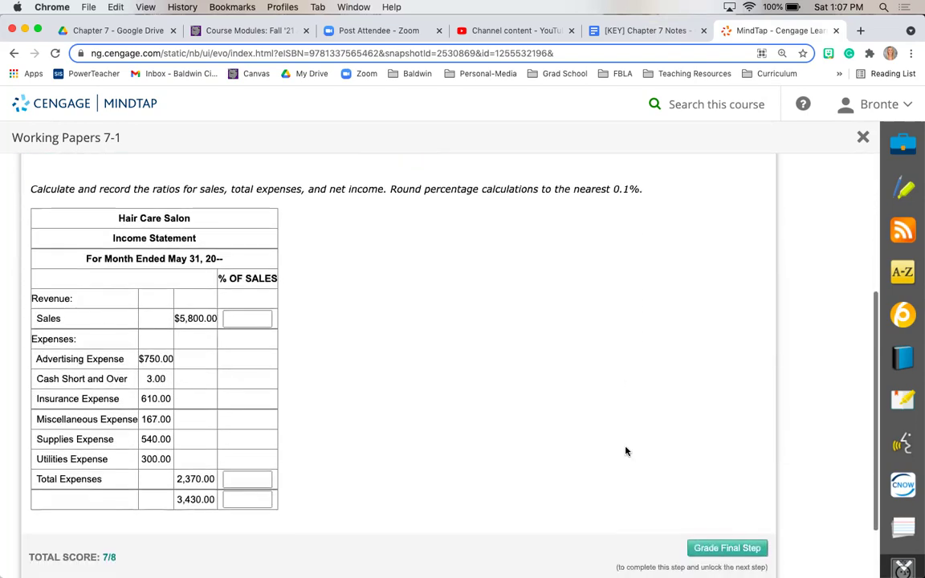
left_click(610, 31)
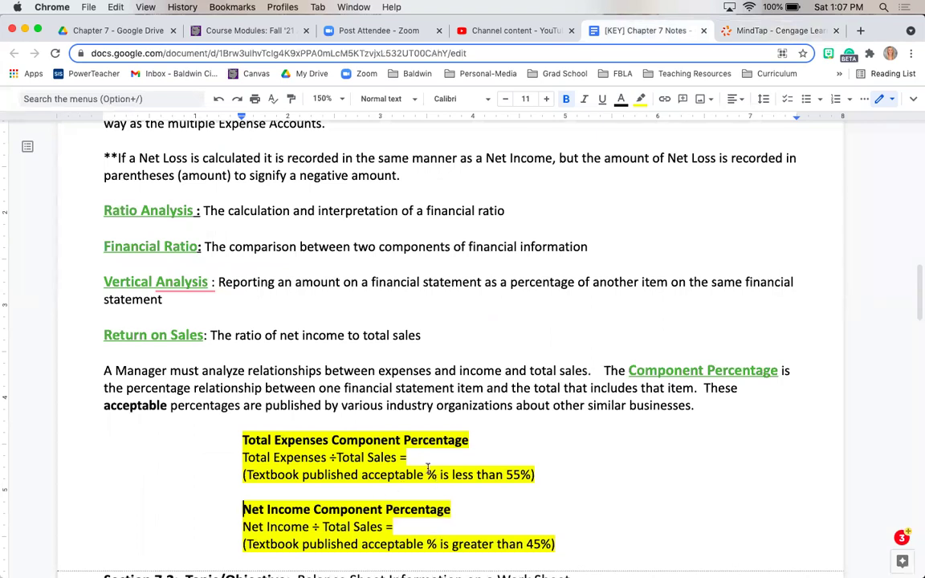
left_click(747, 31)
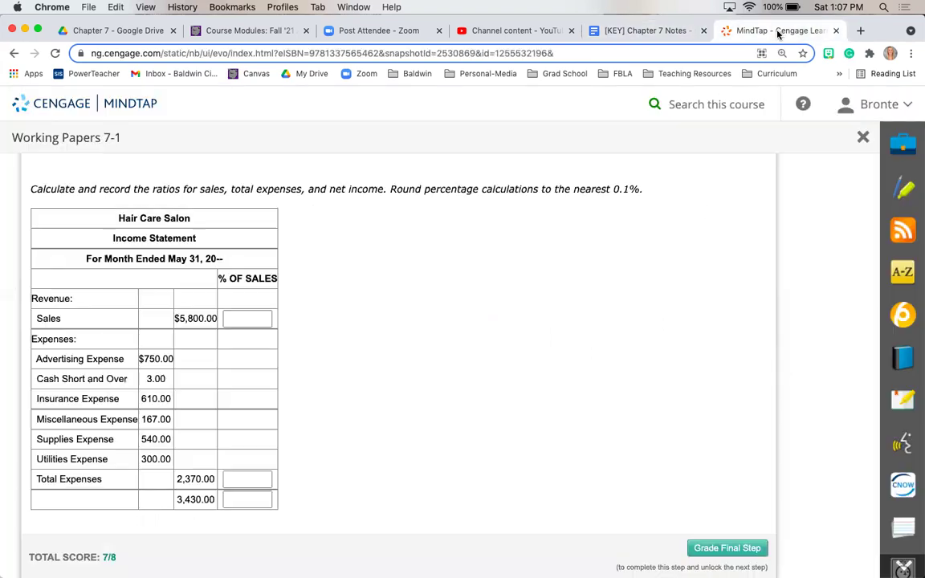
triple_click(220, 279)
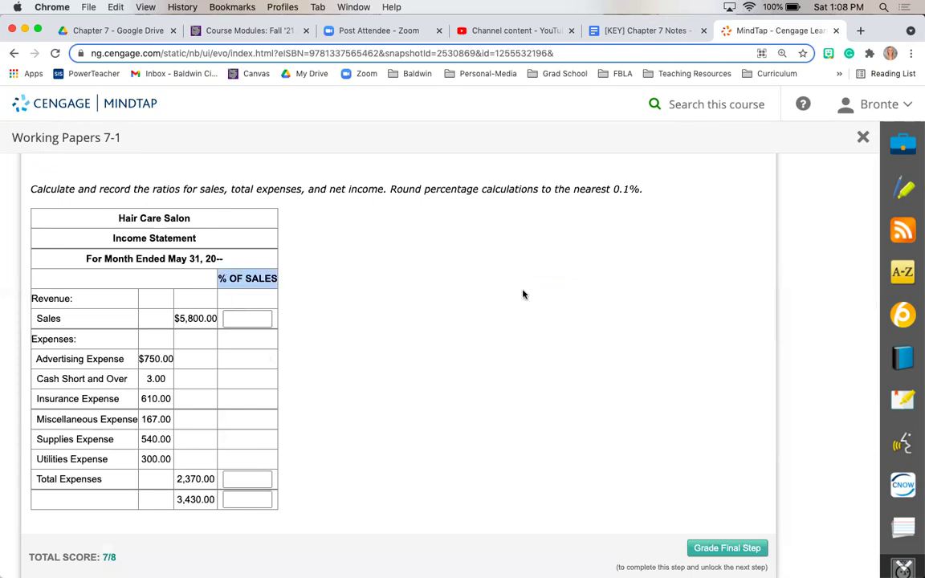
left_click(392, 189)
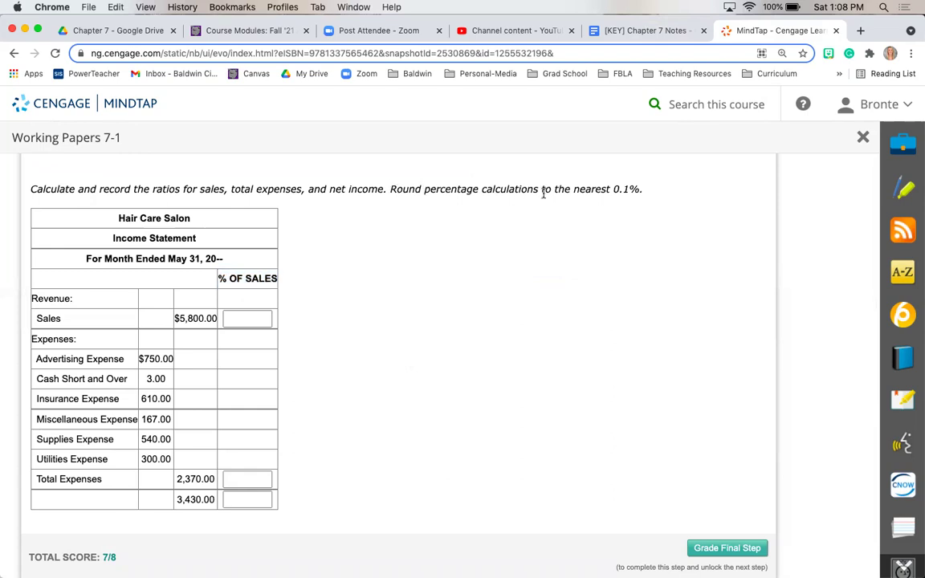
double_click(619, 189)
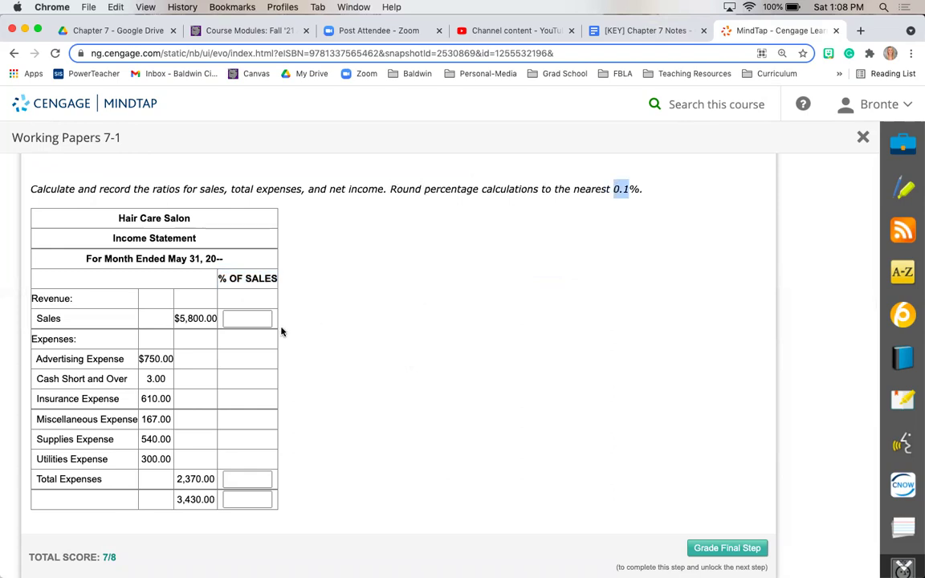
Enter 100.0 as the Sales percent of sales, based on the 5,800.00 sales amount
left_click(240, 318)
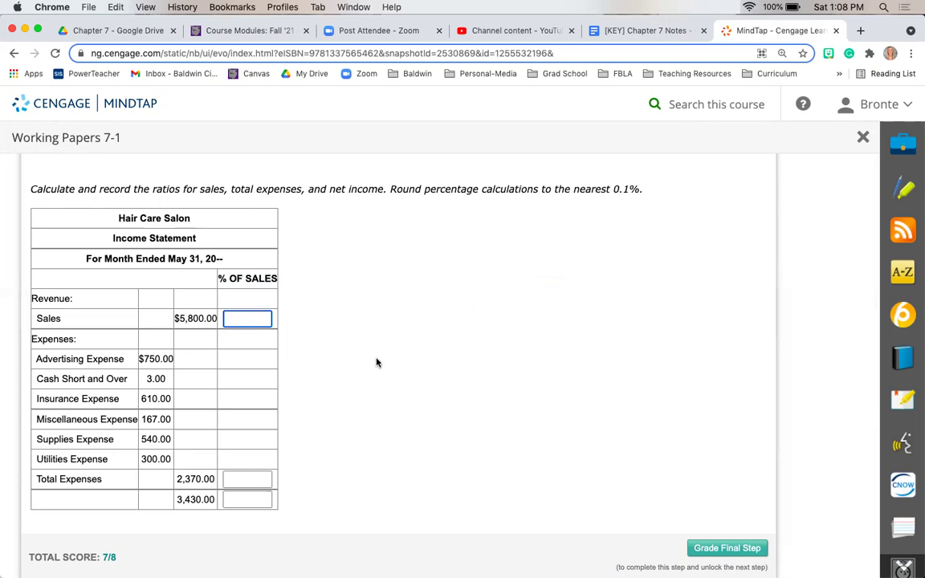
double_click(188, 318)
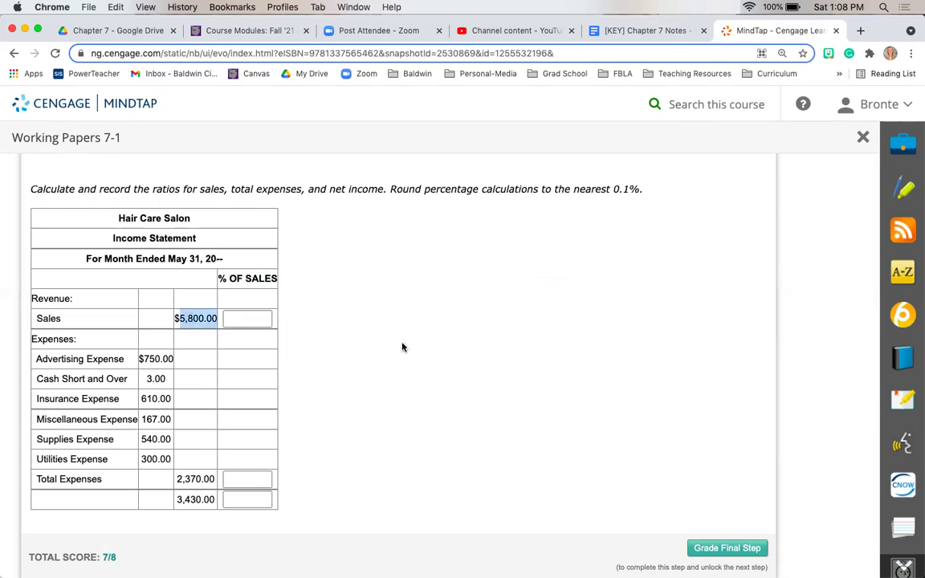
left_click(253, 318)
type("100")
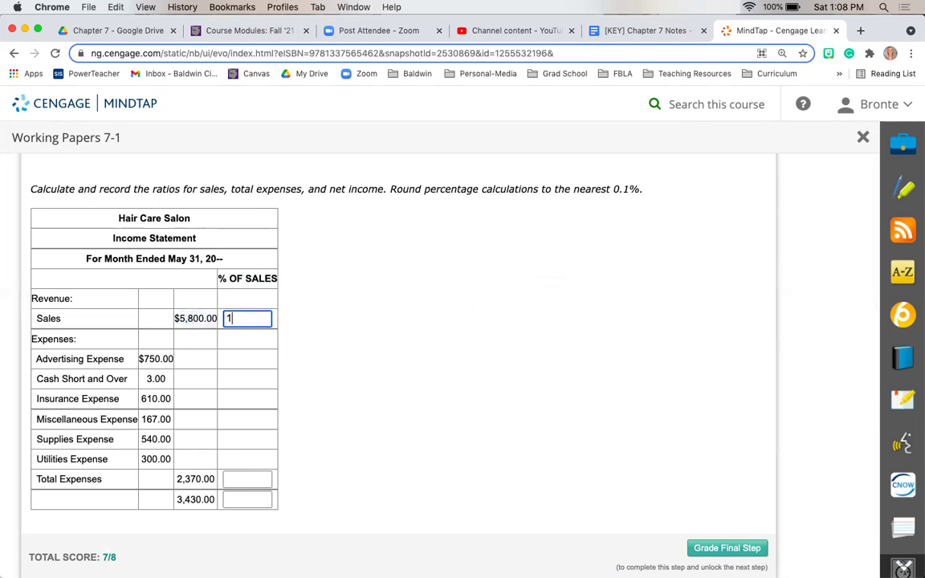
left_click(304, 372)
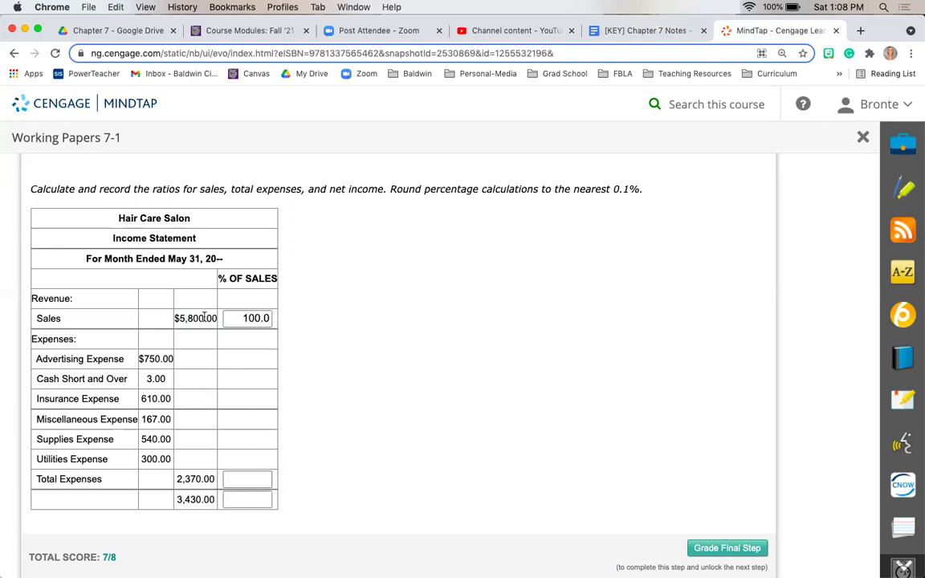
left_click(240, 479)
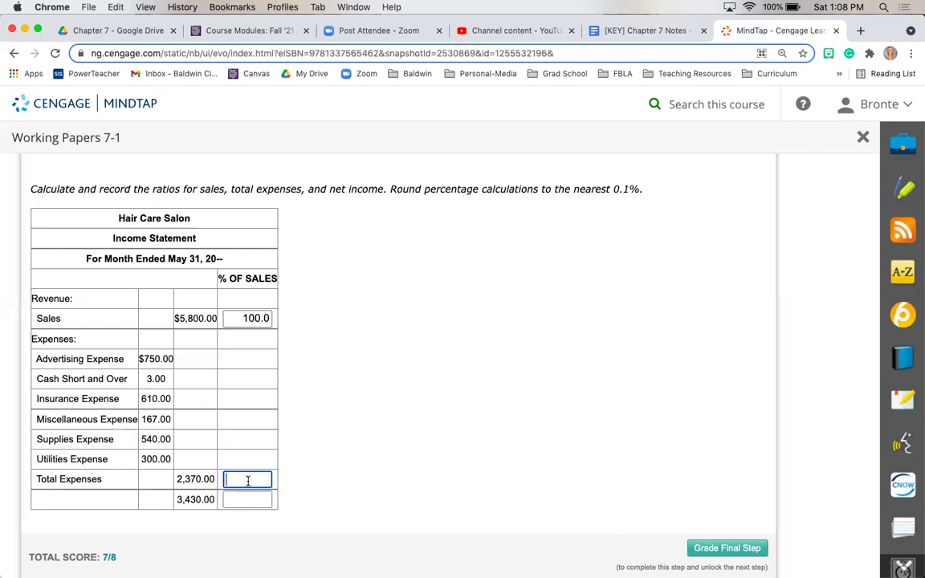
Enter 40.9 as the Total Expenses percent of sales
type("40.9")
left_click(349, 466)
left_click(255, 499)
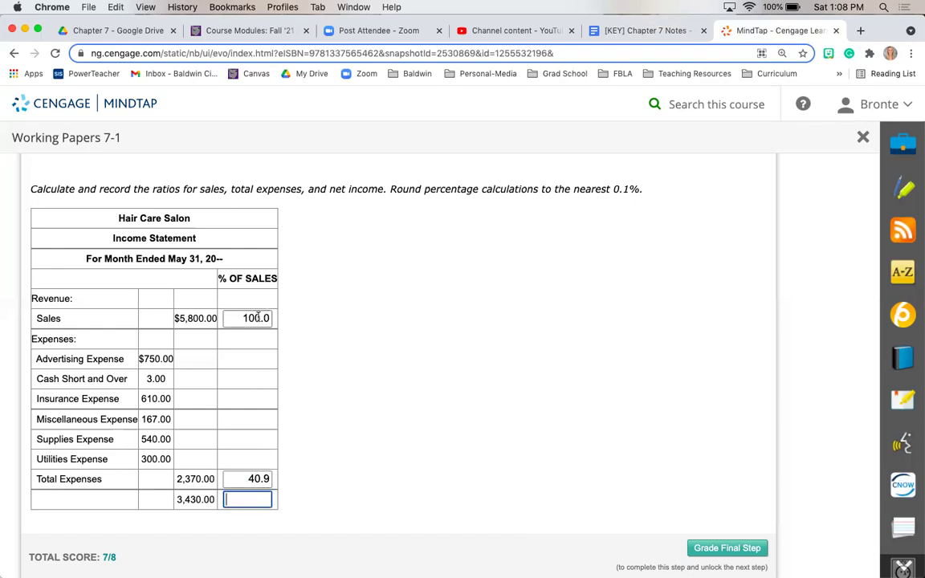
key("shift+Tab")
key("shift+Tab")
left_click(258, 479)
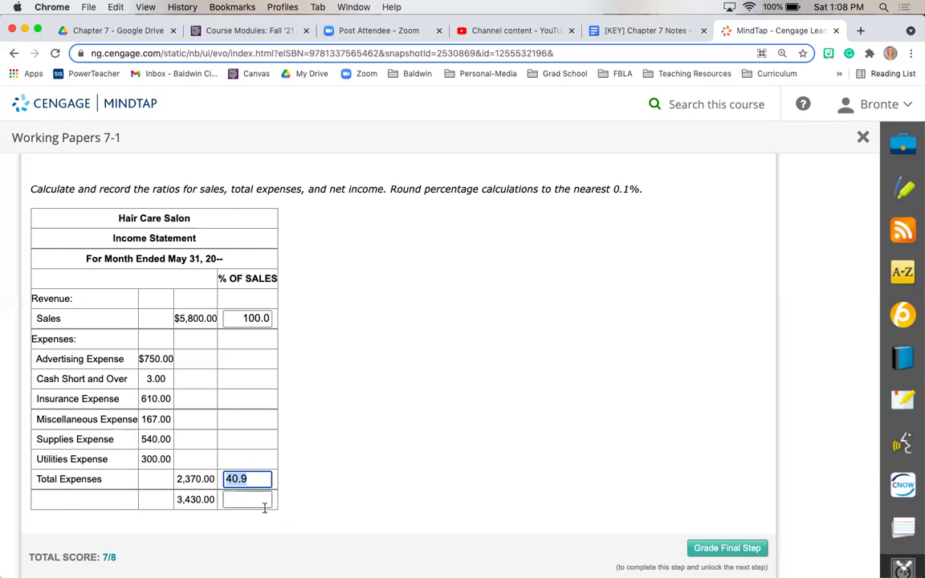
left_click(262, 503)
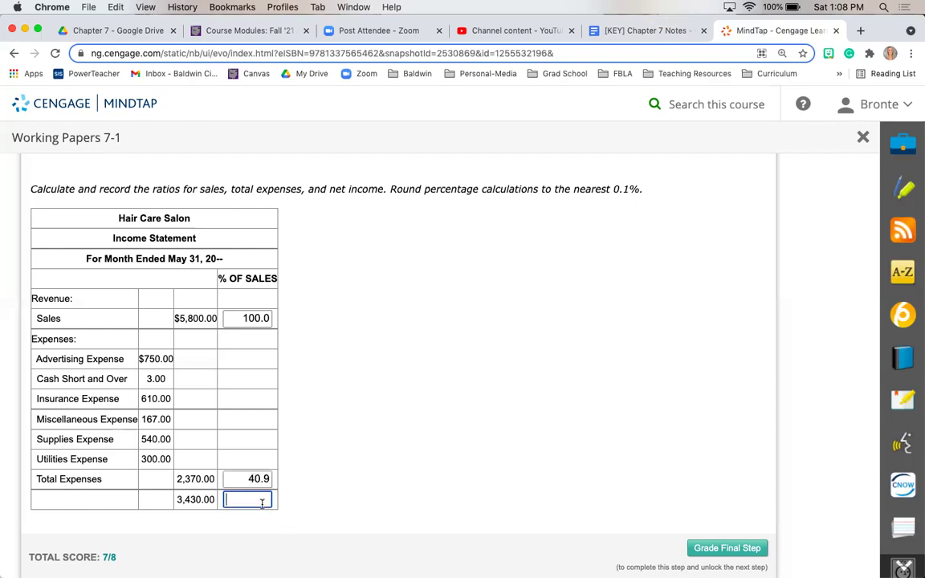
Enter 59.1 as the net income percent of sales for 3,430.00, then show the Chapter 7 notes
double_click(196, 499)
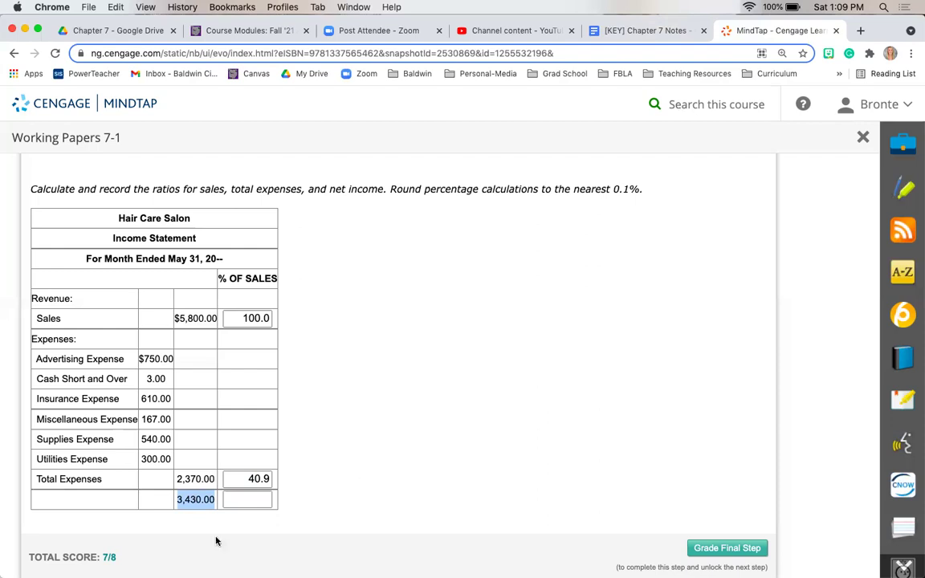
left_click(239, 503)
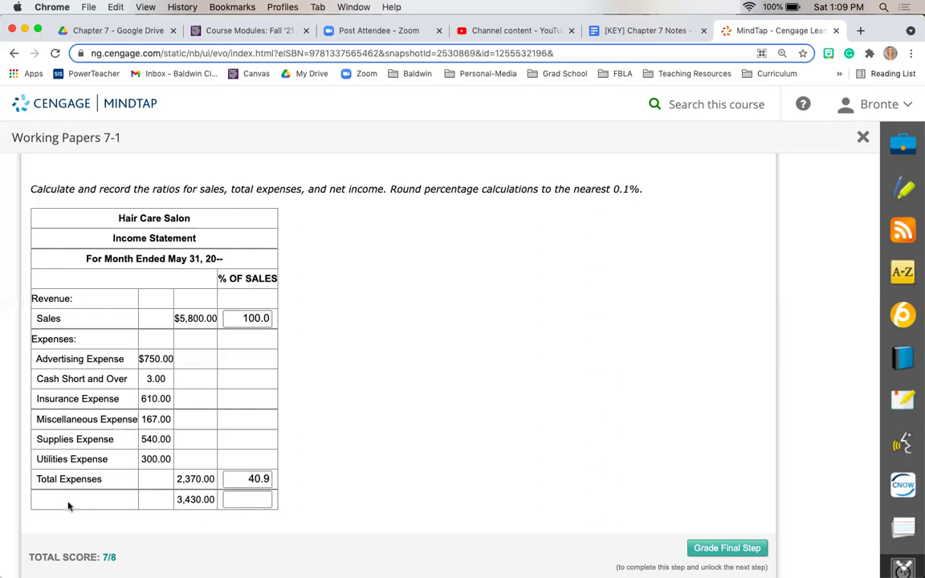
double_click(198, 499)
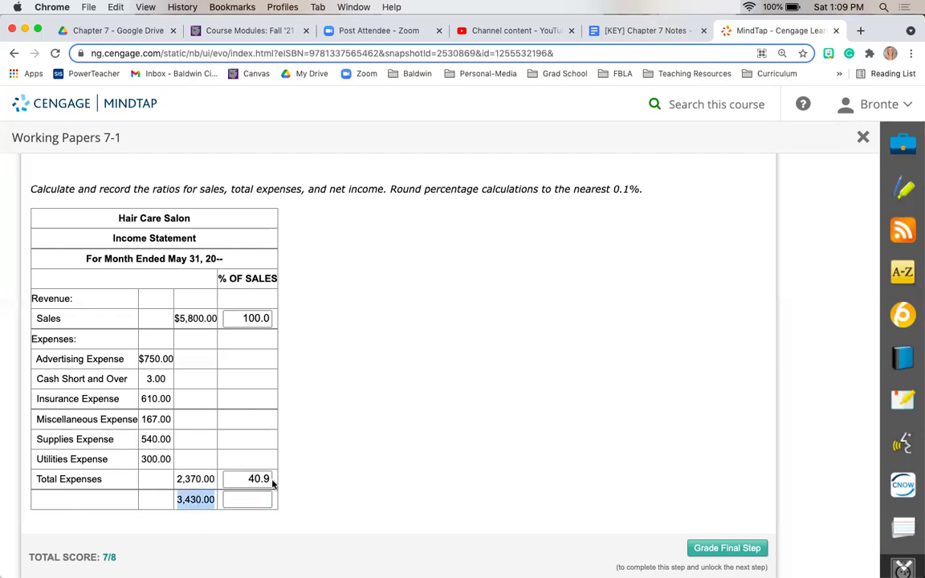
left_click(253, 500)
type("5")
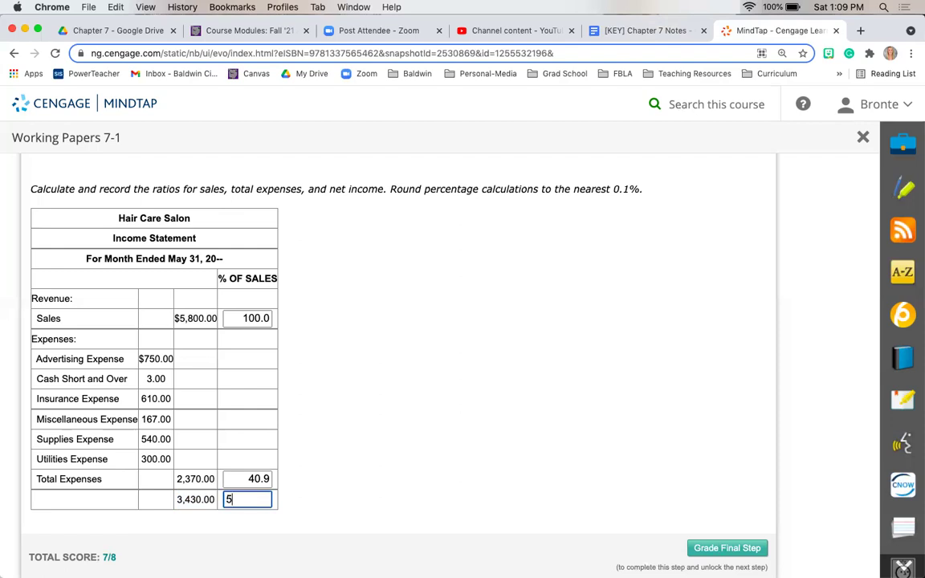
type("9.1")
left_click(442, 395)
left_click(646, 29)
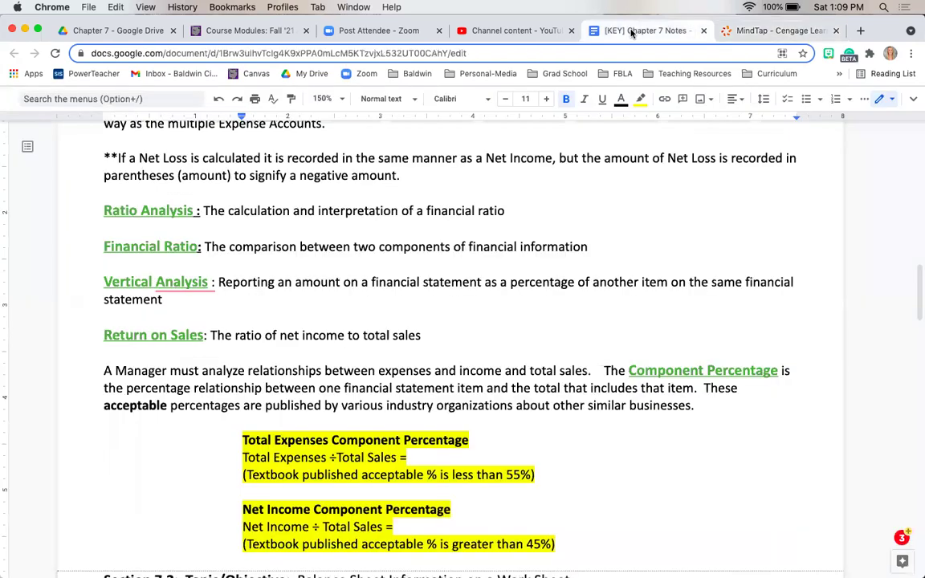
double_click(515, 475)
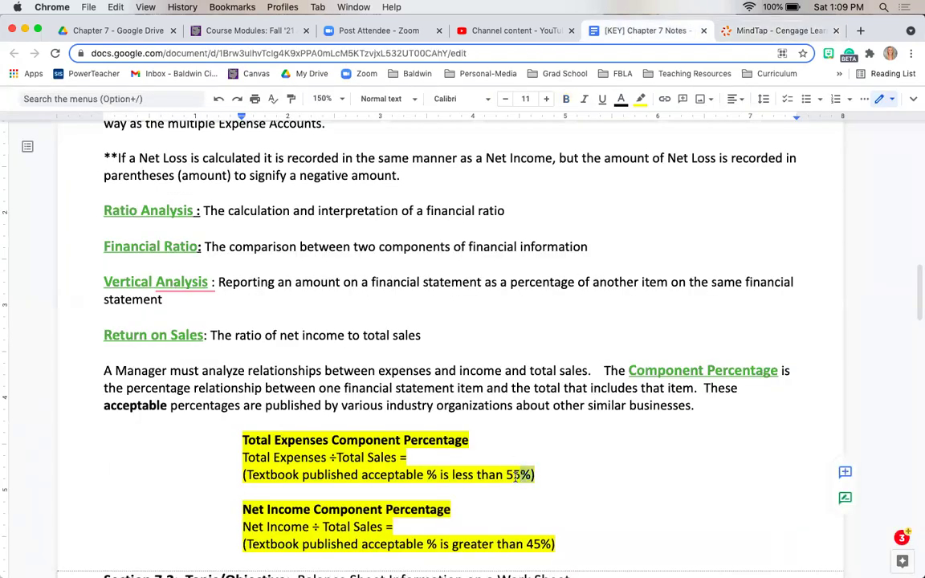
left_click(773, 32)
left_click(241, 479)
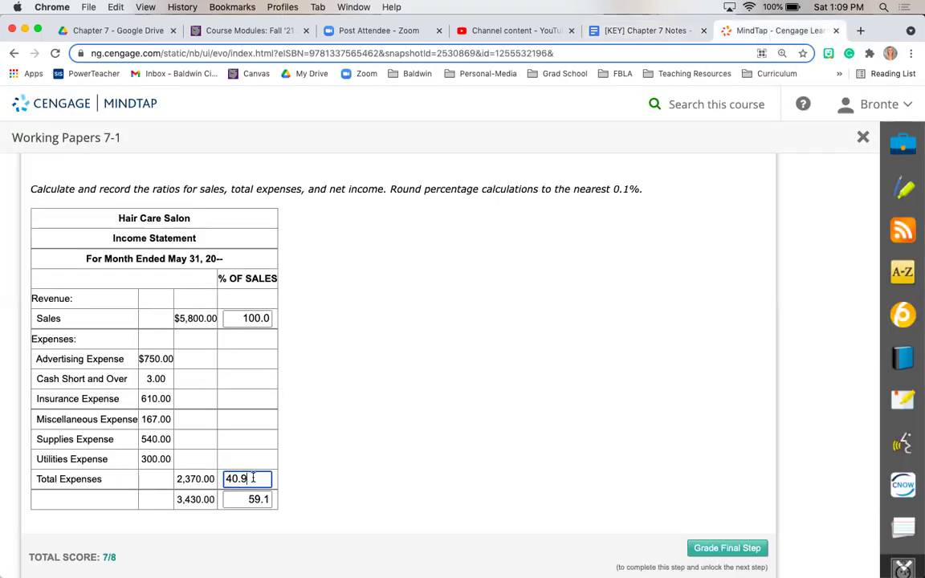
double_click(237, 479)
left_click(582, 32)
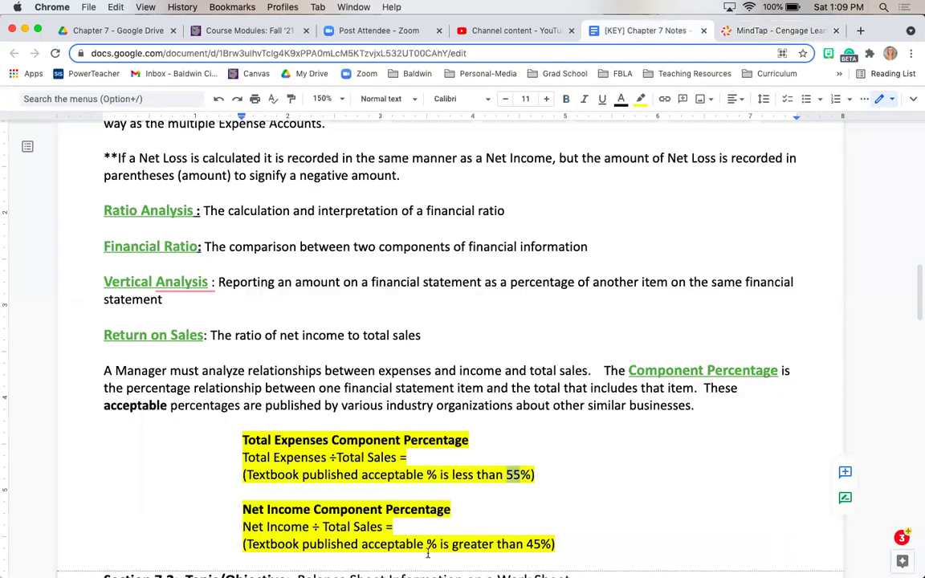
double_click(536, 543)
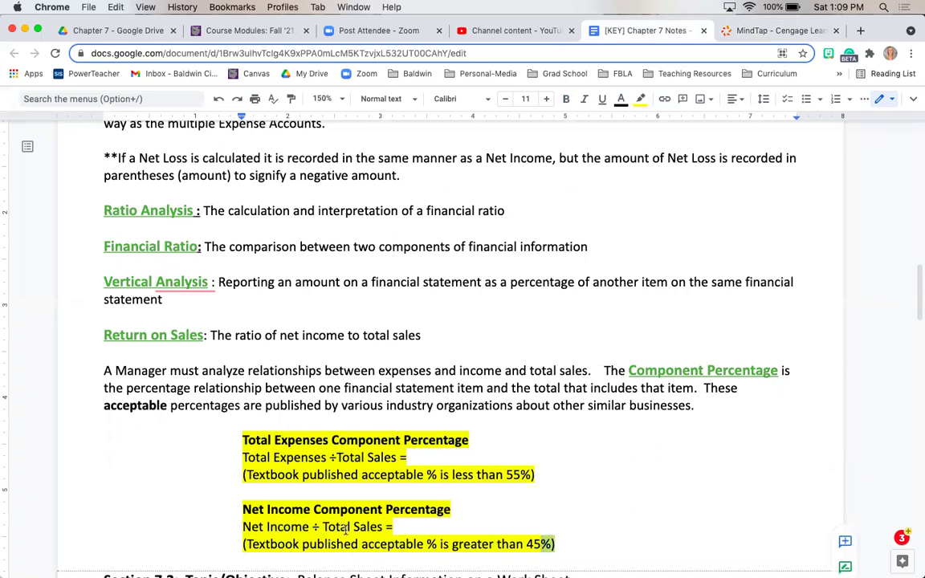
Back in MindTap, recheck the 59.1 net income percentage alongside 100.0 and 40.9
left_click(748, 30)
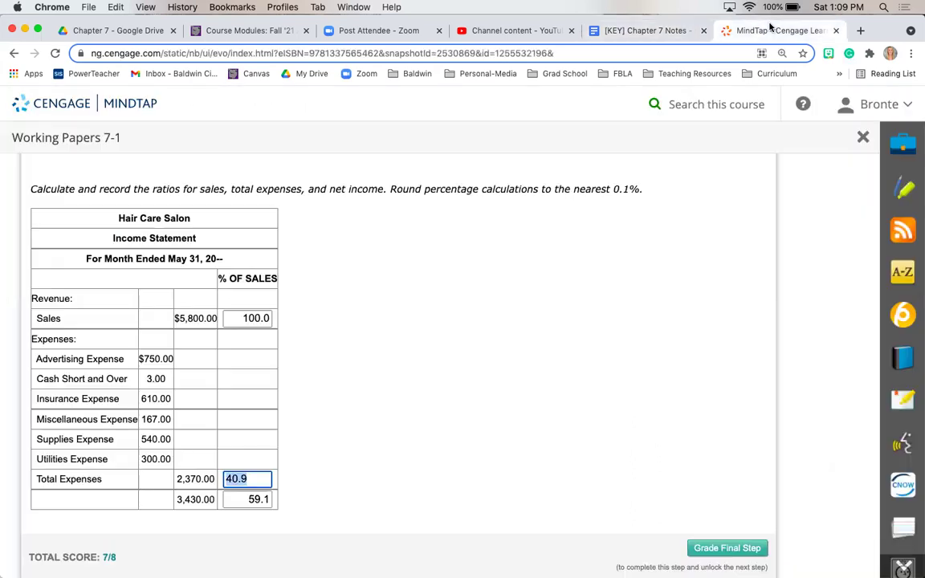
left_click(259, 499)
left_click(538, 443)
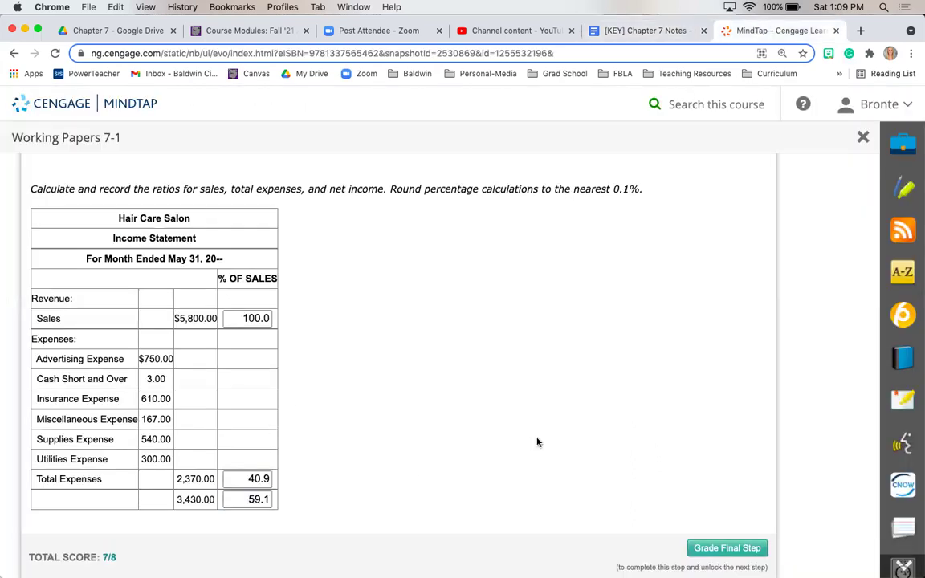
scroll(538, 443, "down", 1)
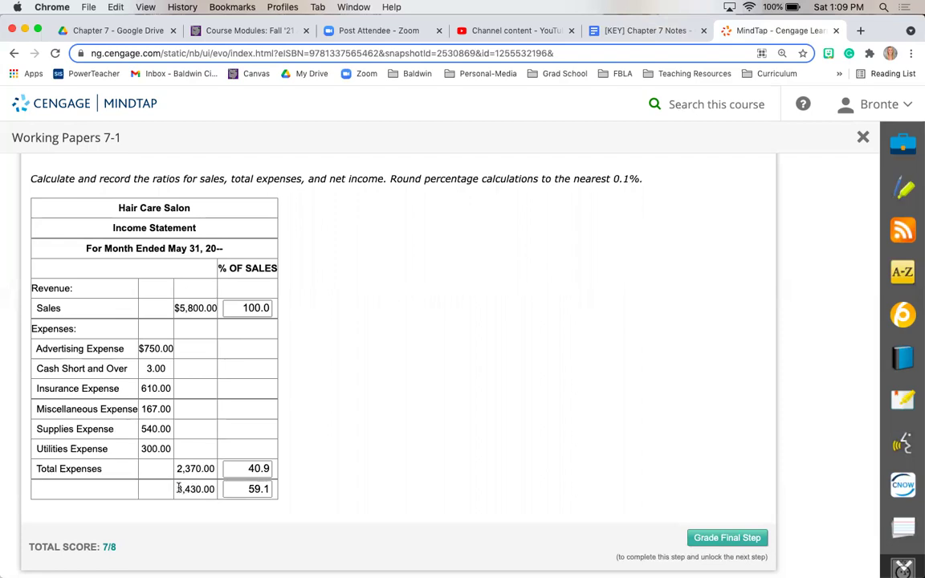
left_click(242, 489)
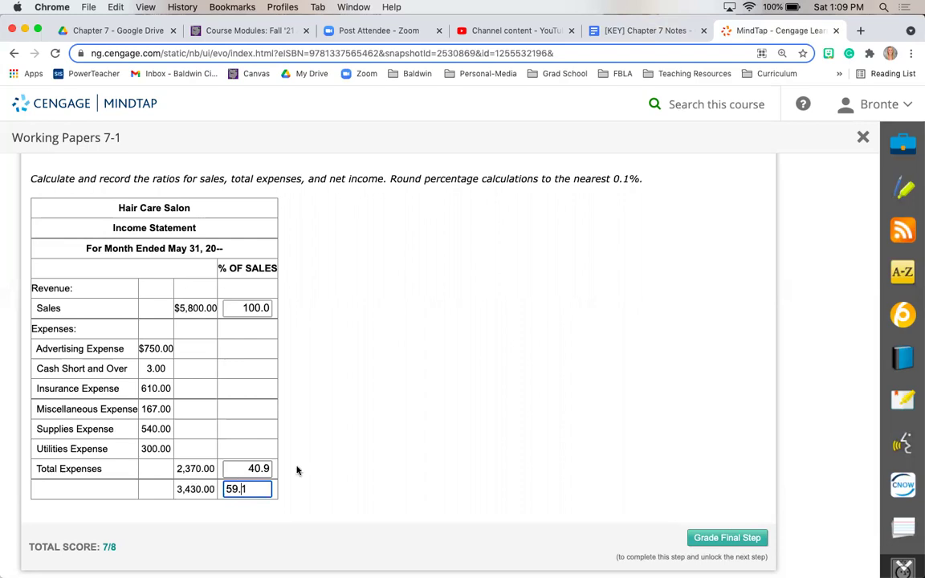
left_click(482, 466)
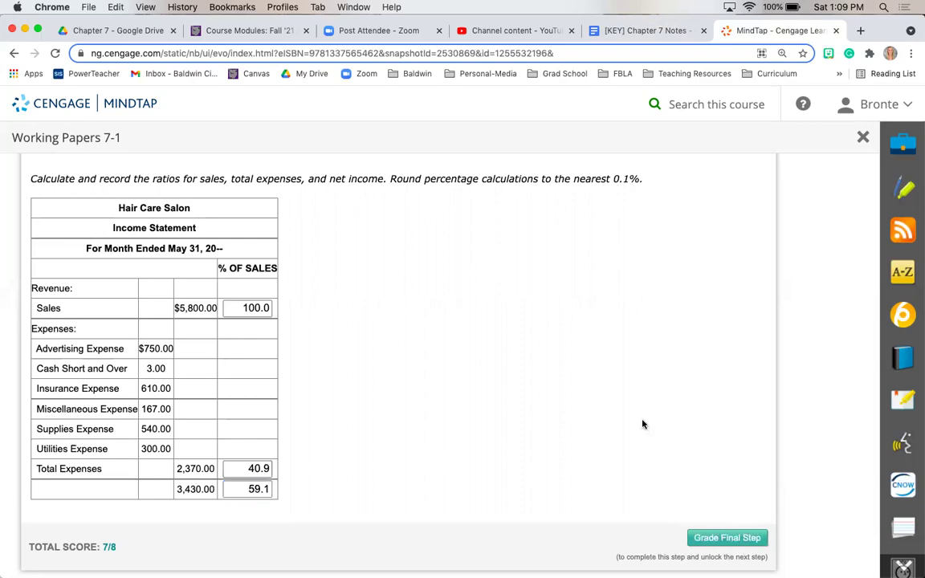